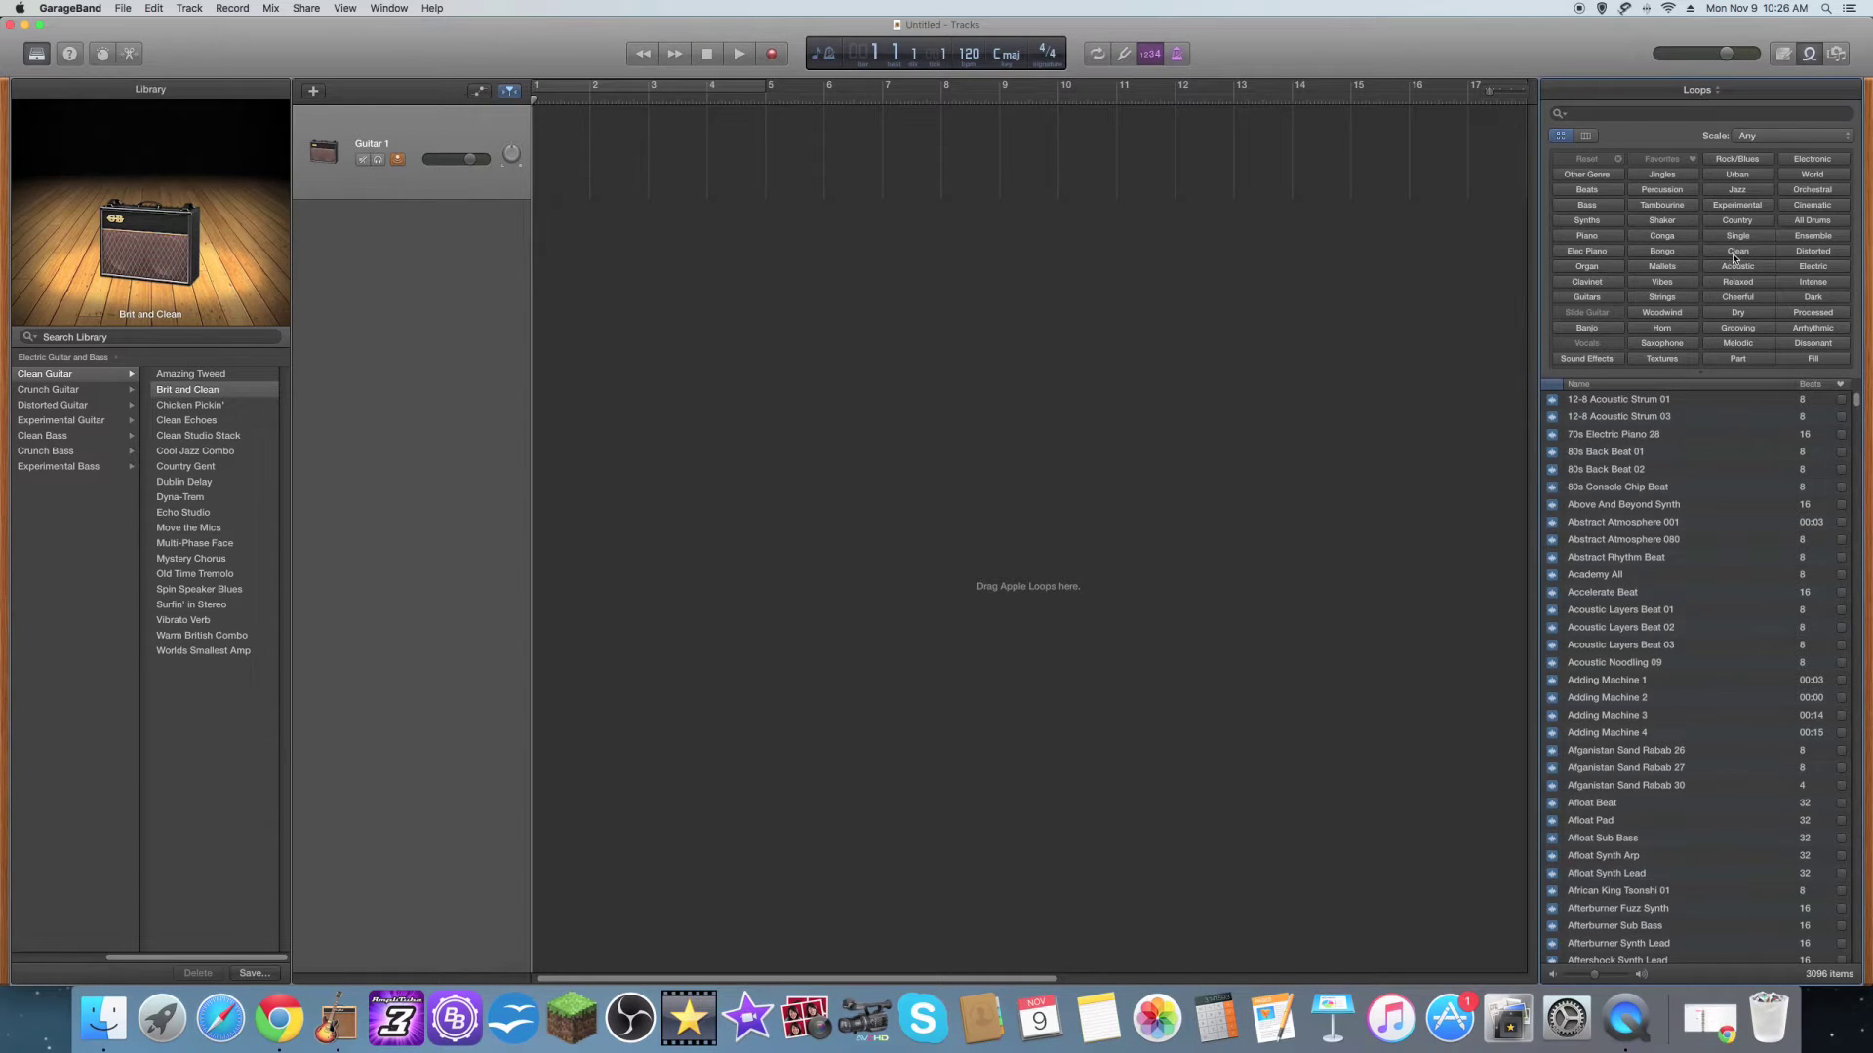
Filter the loop library to clean acoustic guitar loops using the Clean, Acoustic and Guitars keywords
left_click(1735, 254)
left_click(1736, 268)
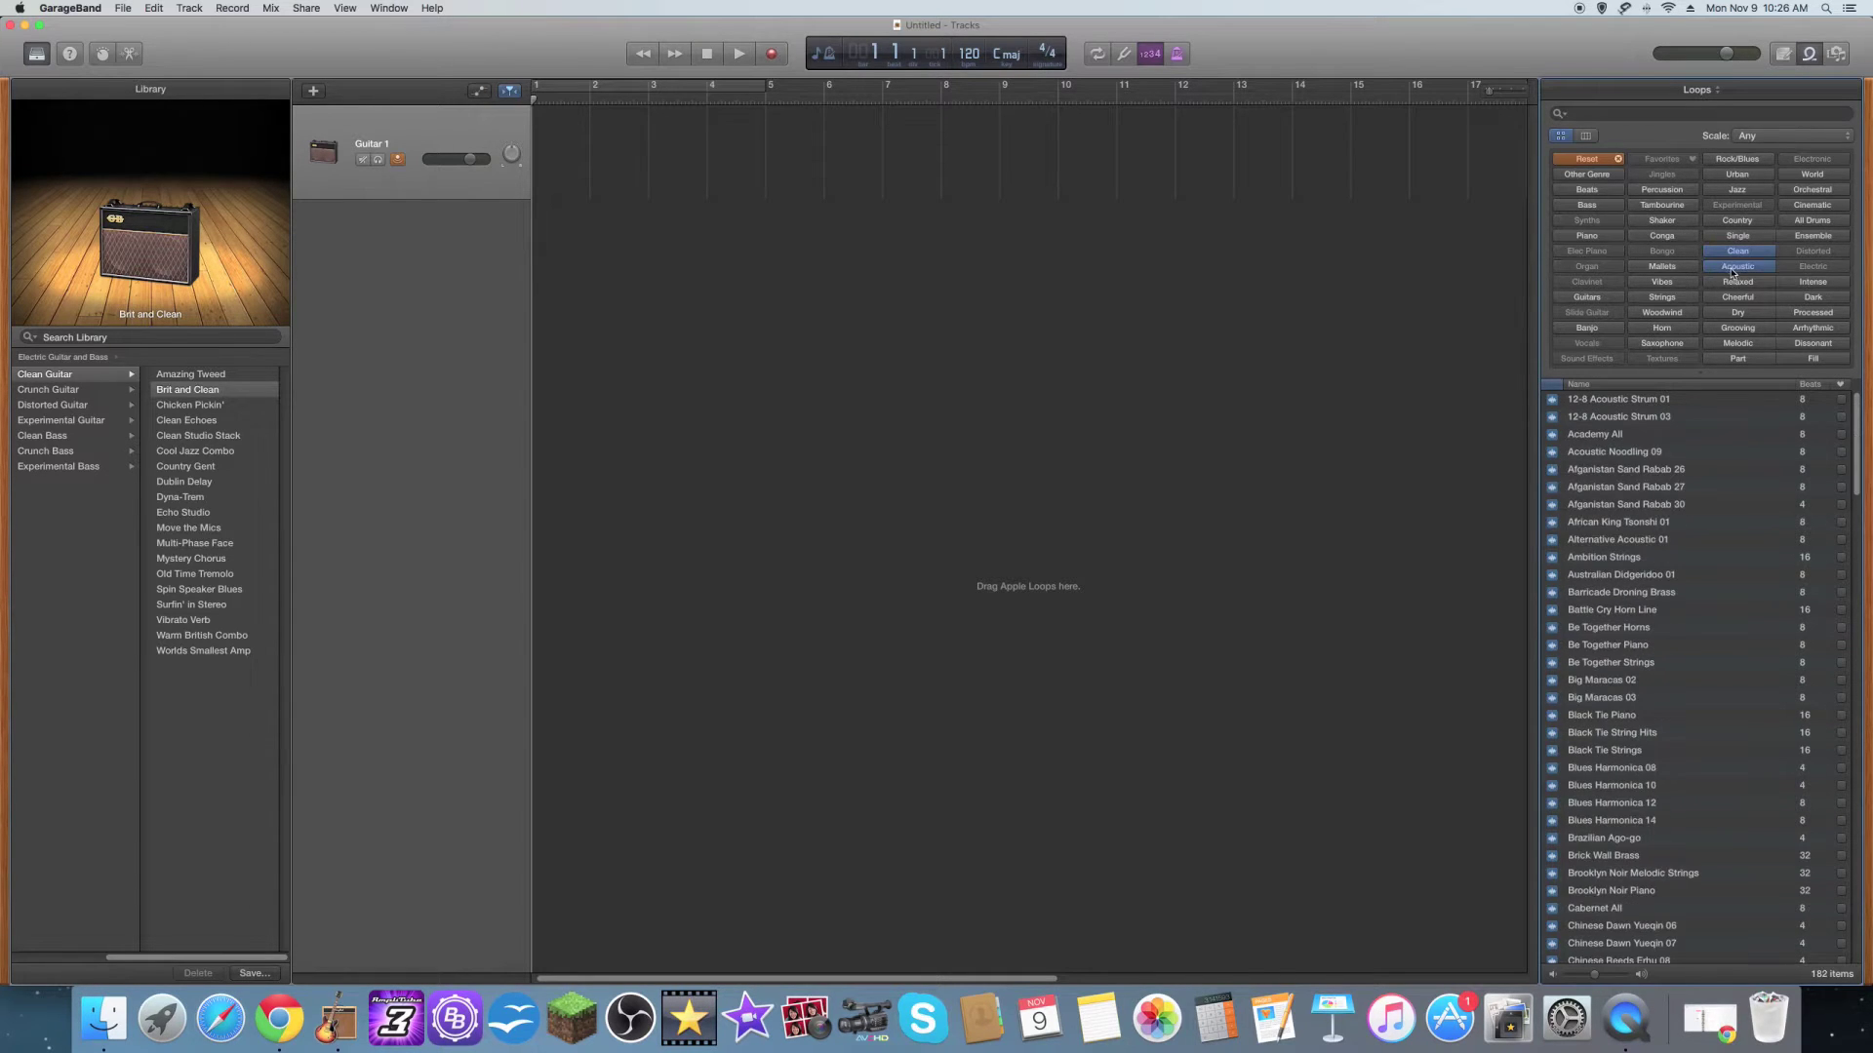
left_click(1587, 298)
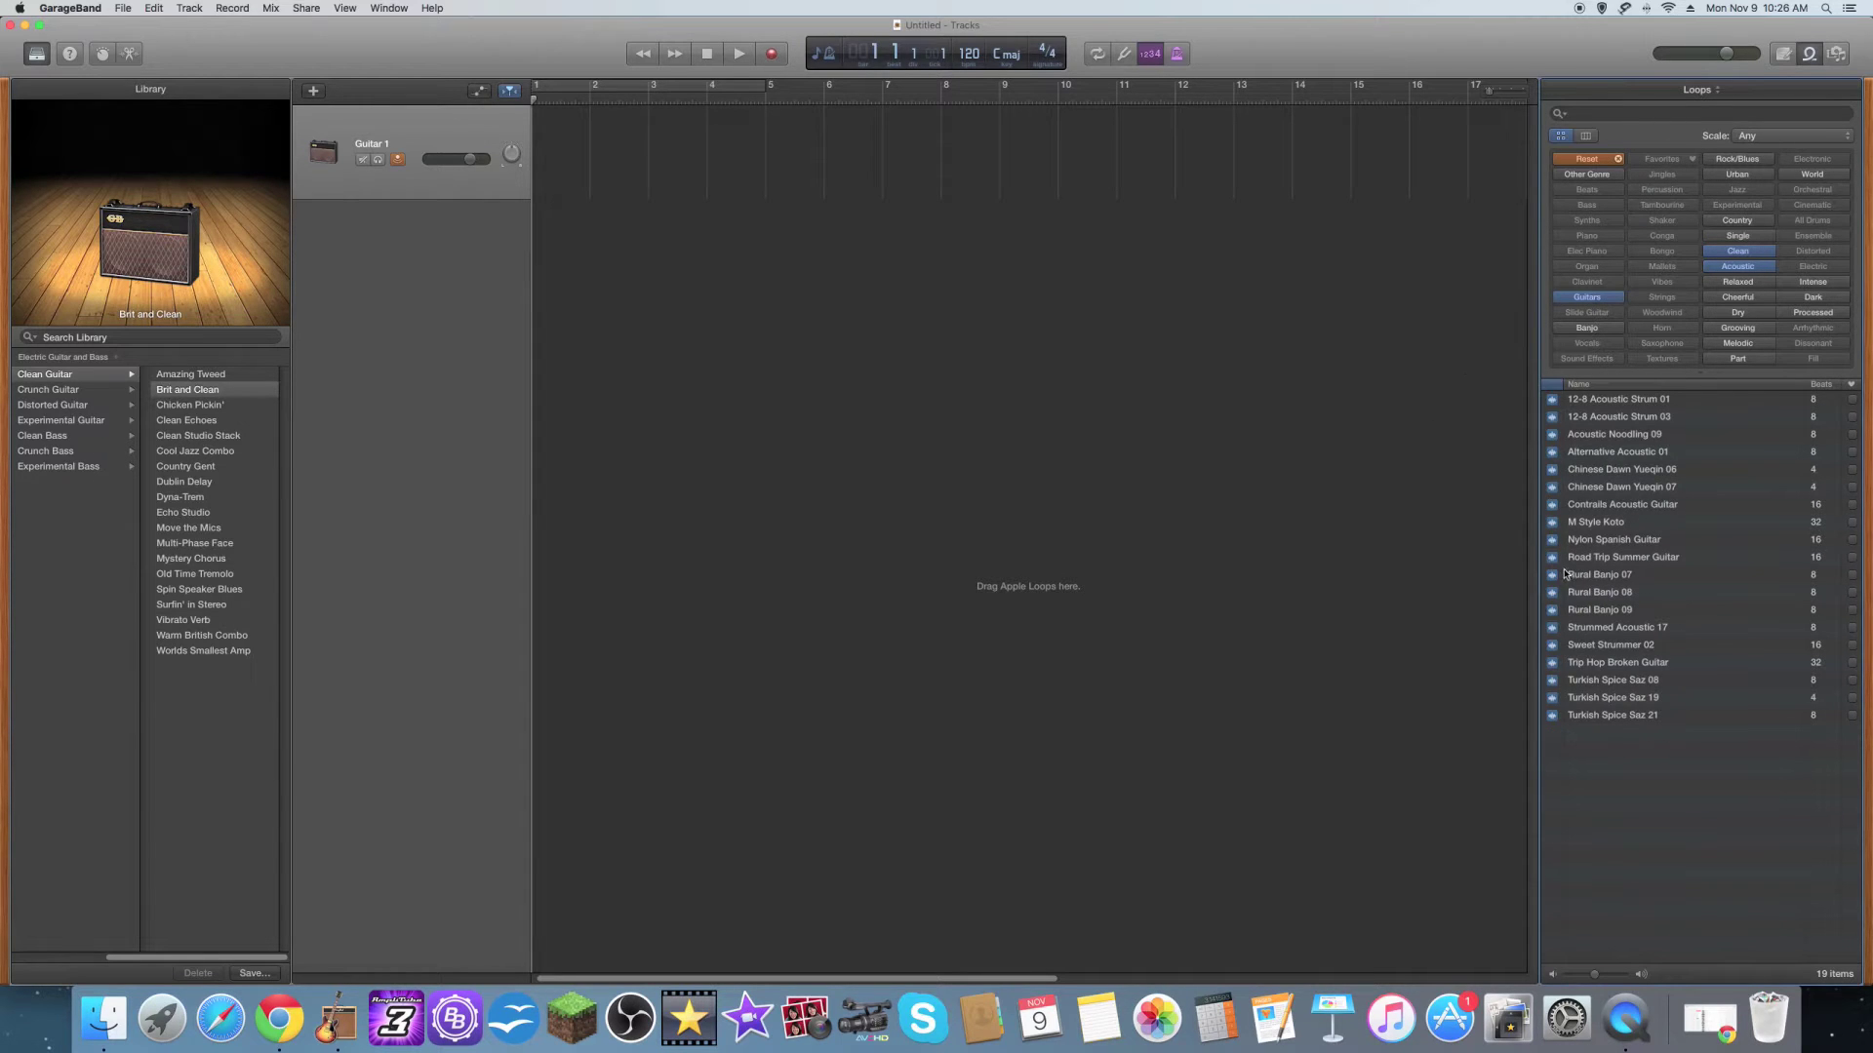
Open the Guitar 1 pedalboard and add the Monster Fuzz, Dr. Octave and Blue Echo pedals after the Squash Compressor
left_click(100, 54)
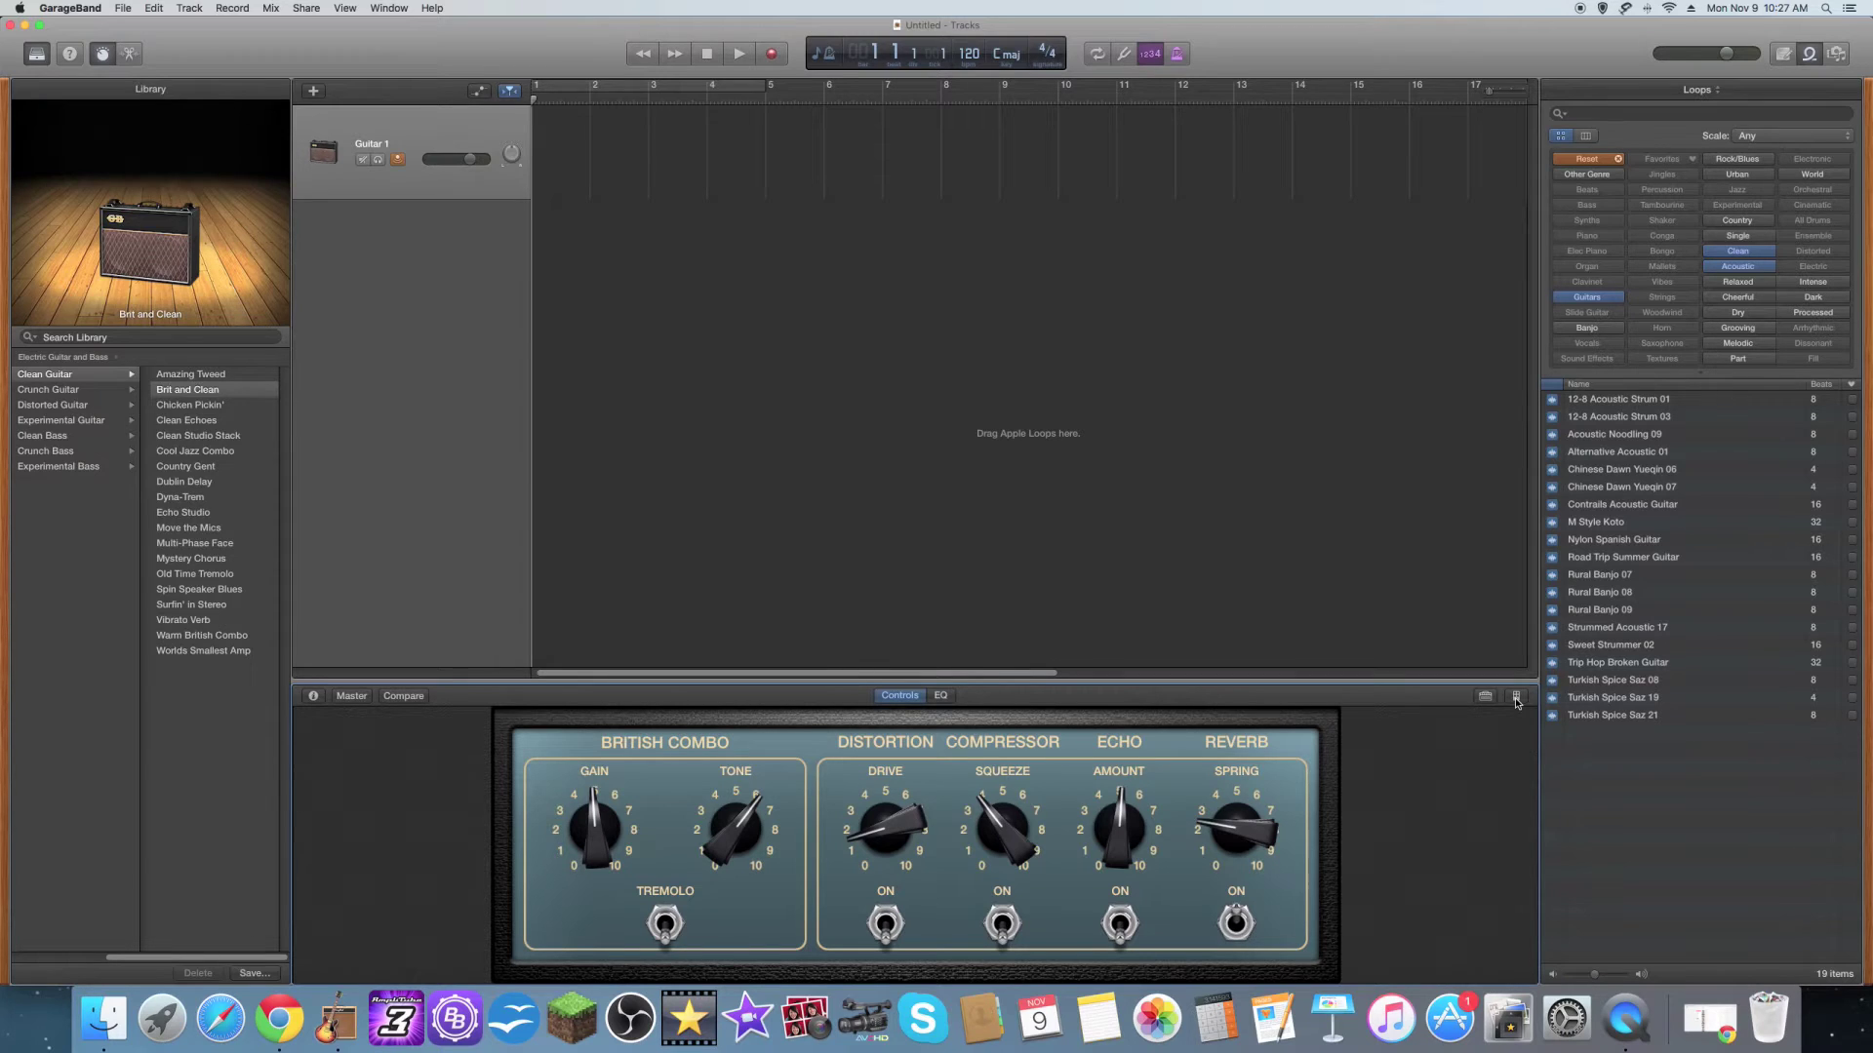
left_click(1515, 698)
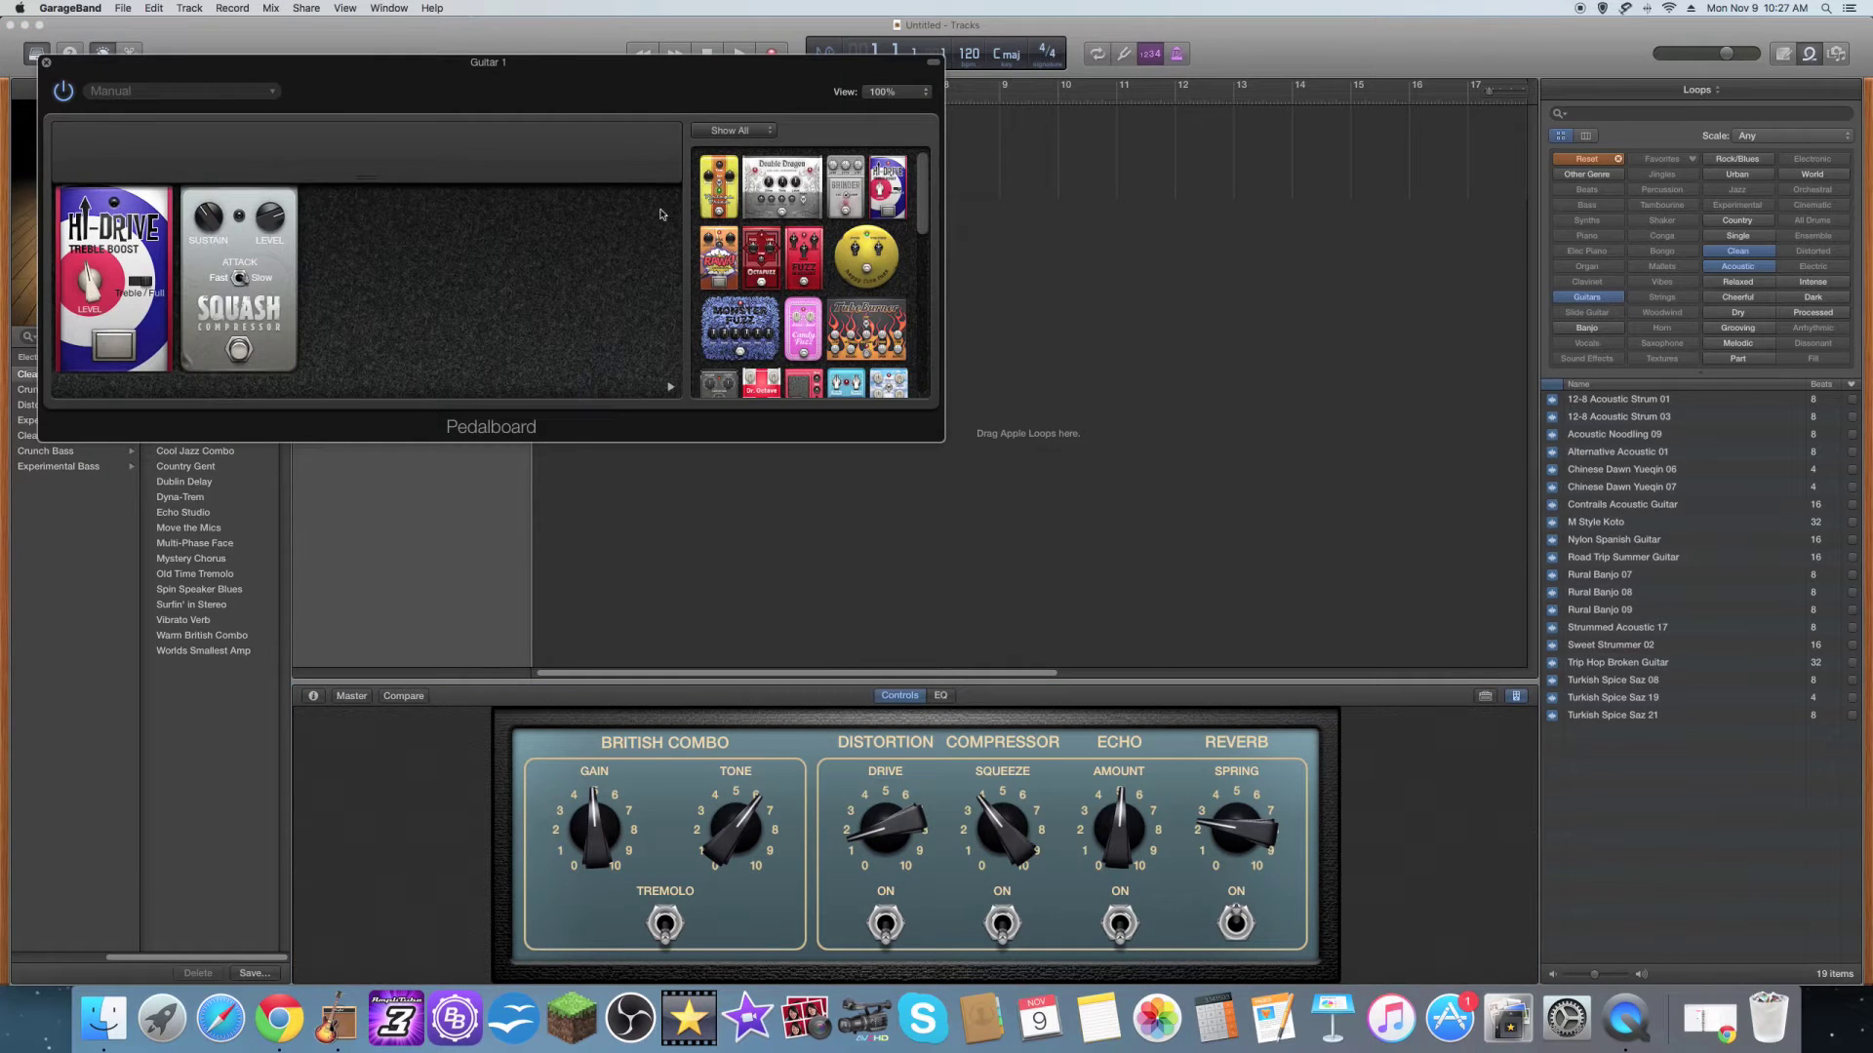
left_click_drag(742, 327, 424, 292)
left_click_drag(722, 392, 673, 341)
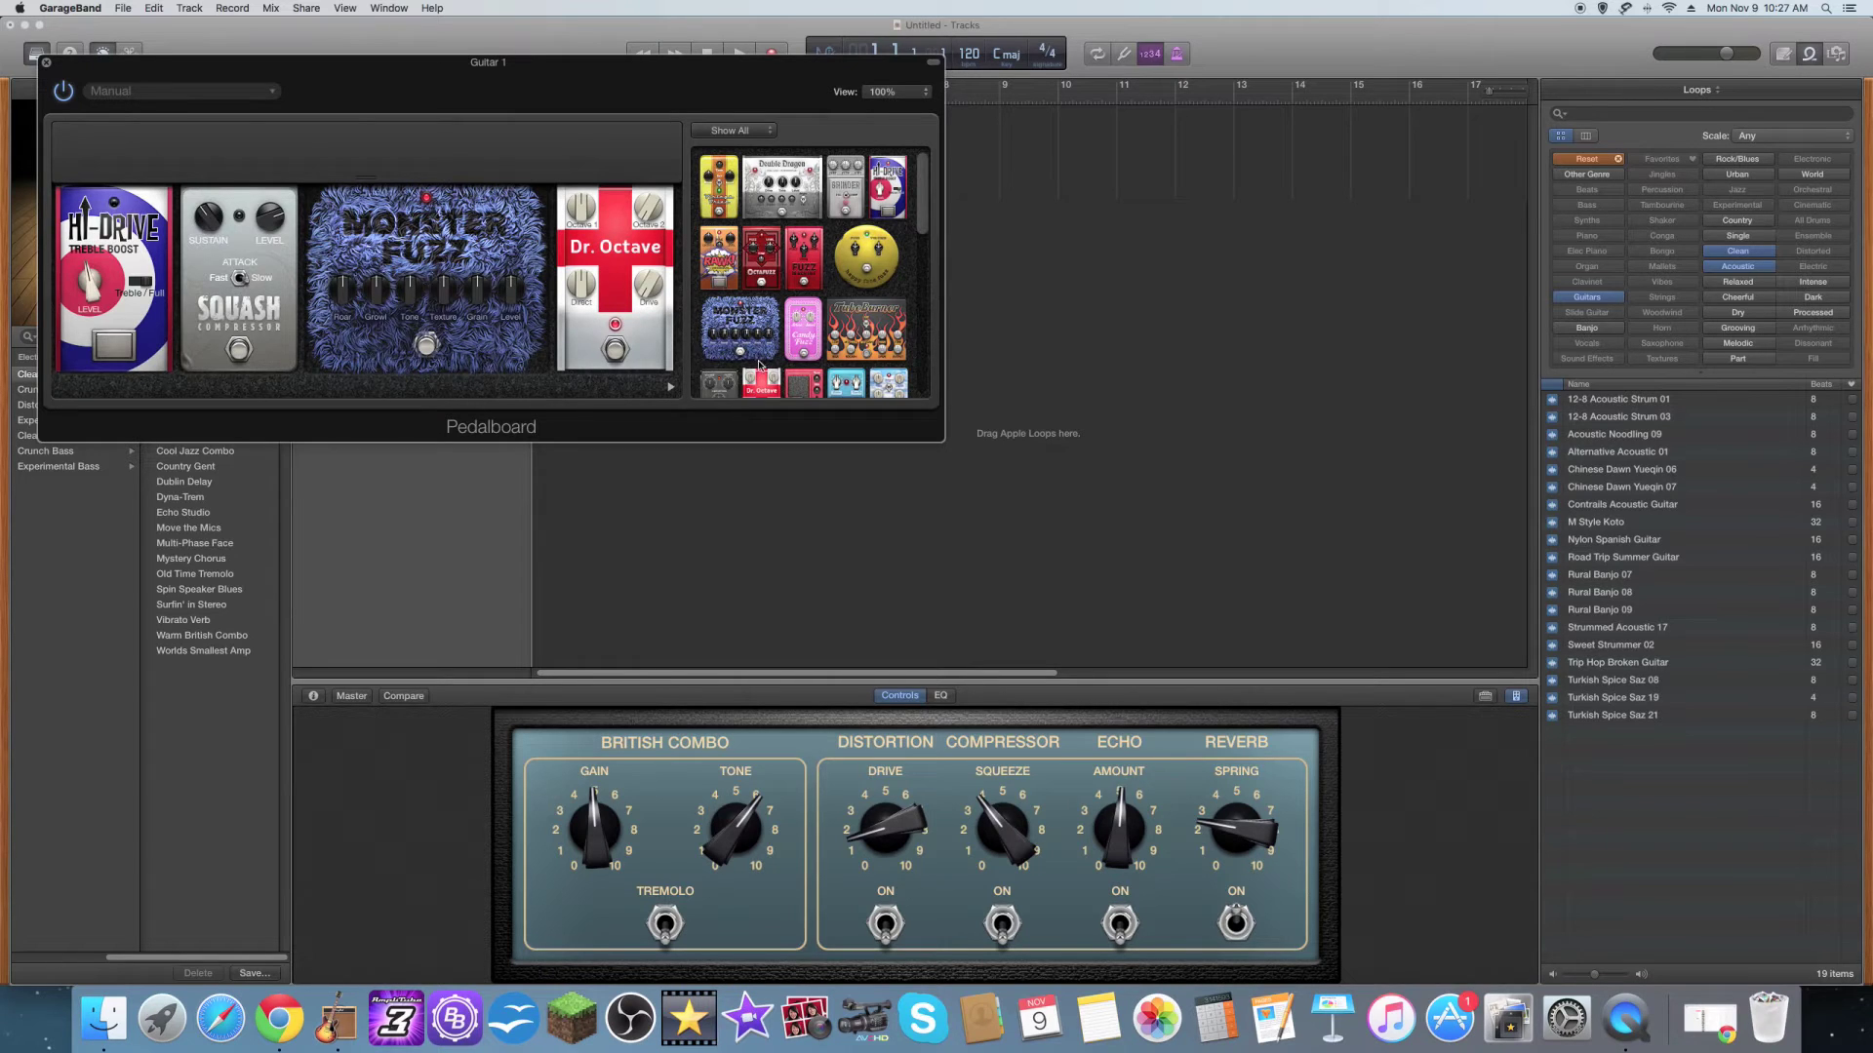
scroll(741, 332, "down", 10)
left_click_drag(760, 346, 595, 244)
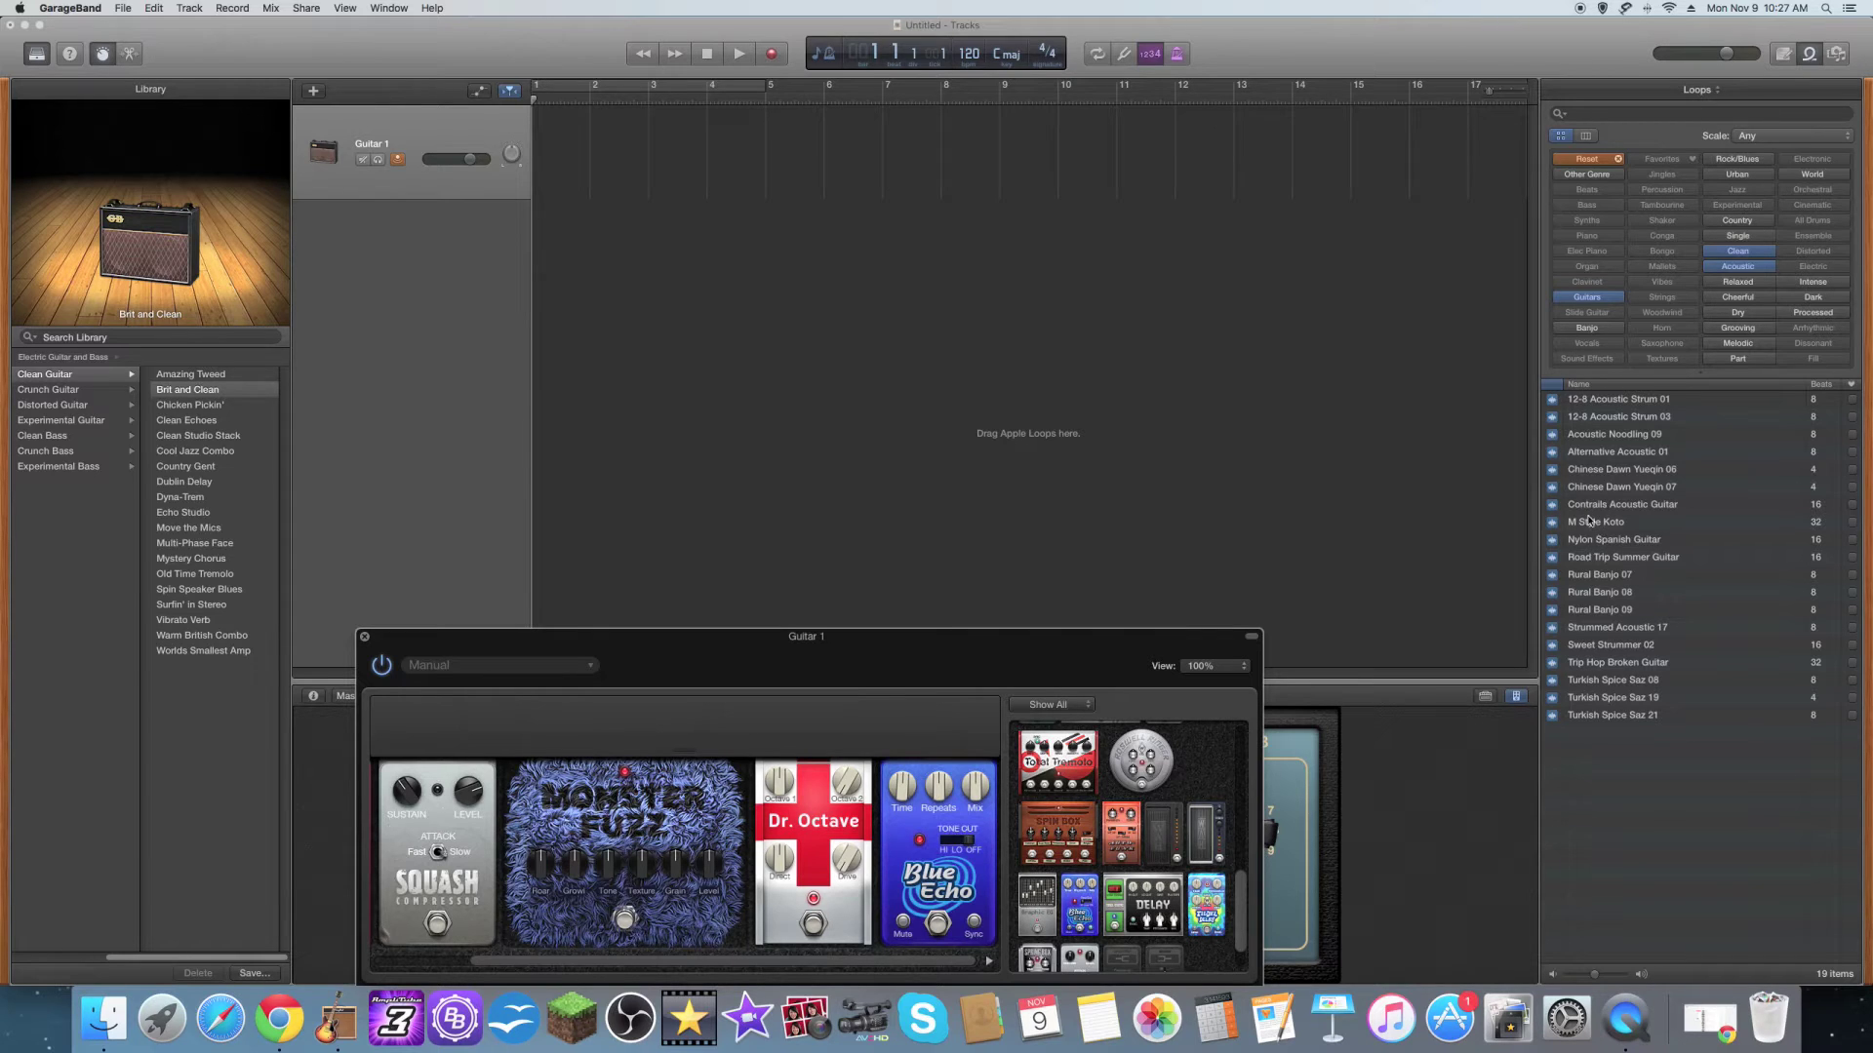
Place four Road Trip Summer Guitar loops end to end on a new track, starting at bar 1
left_click_drag(1581, 558, 540, 284)
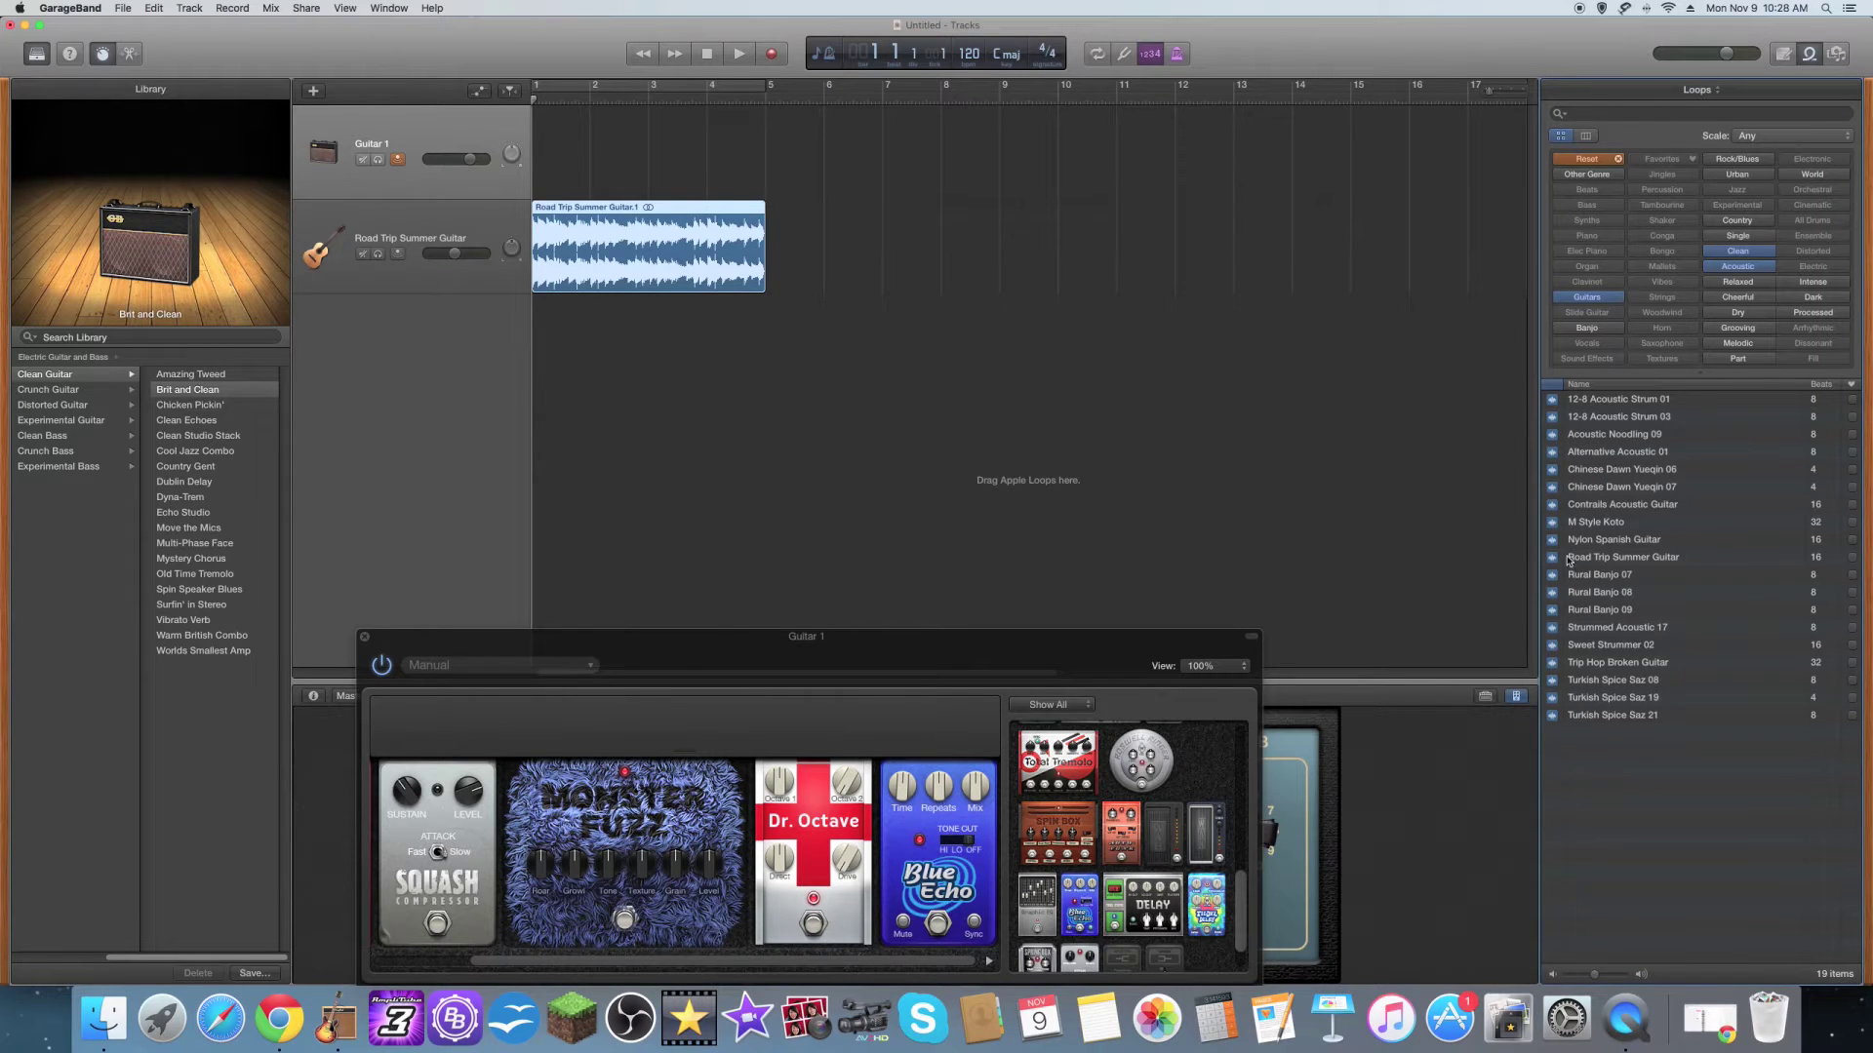
left_click_drag(1570, 559, 788, 266)
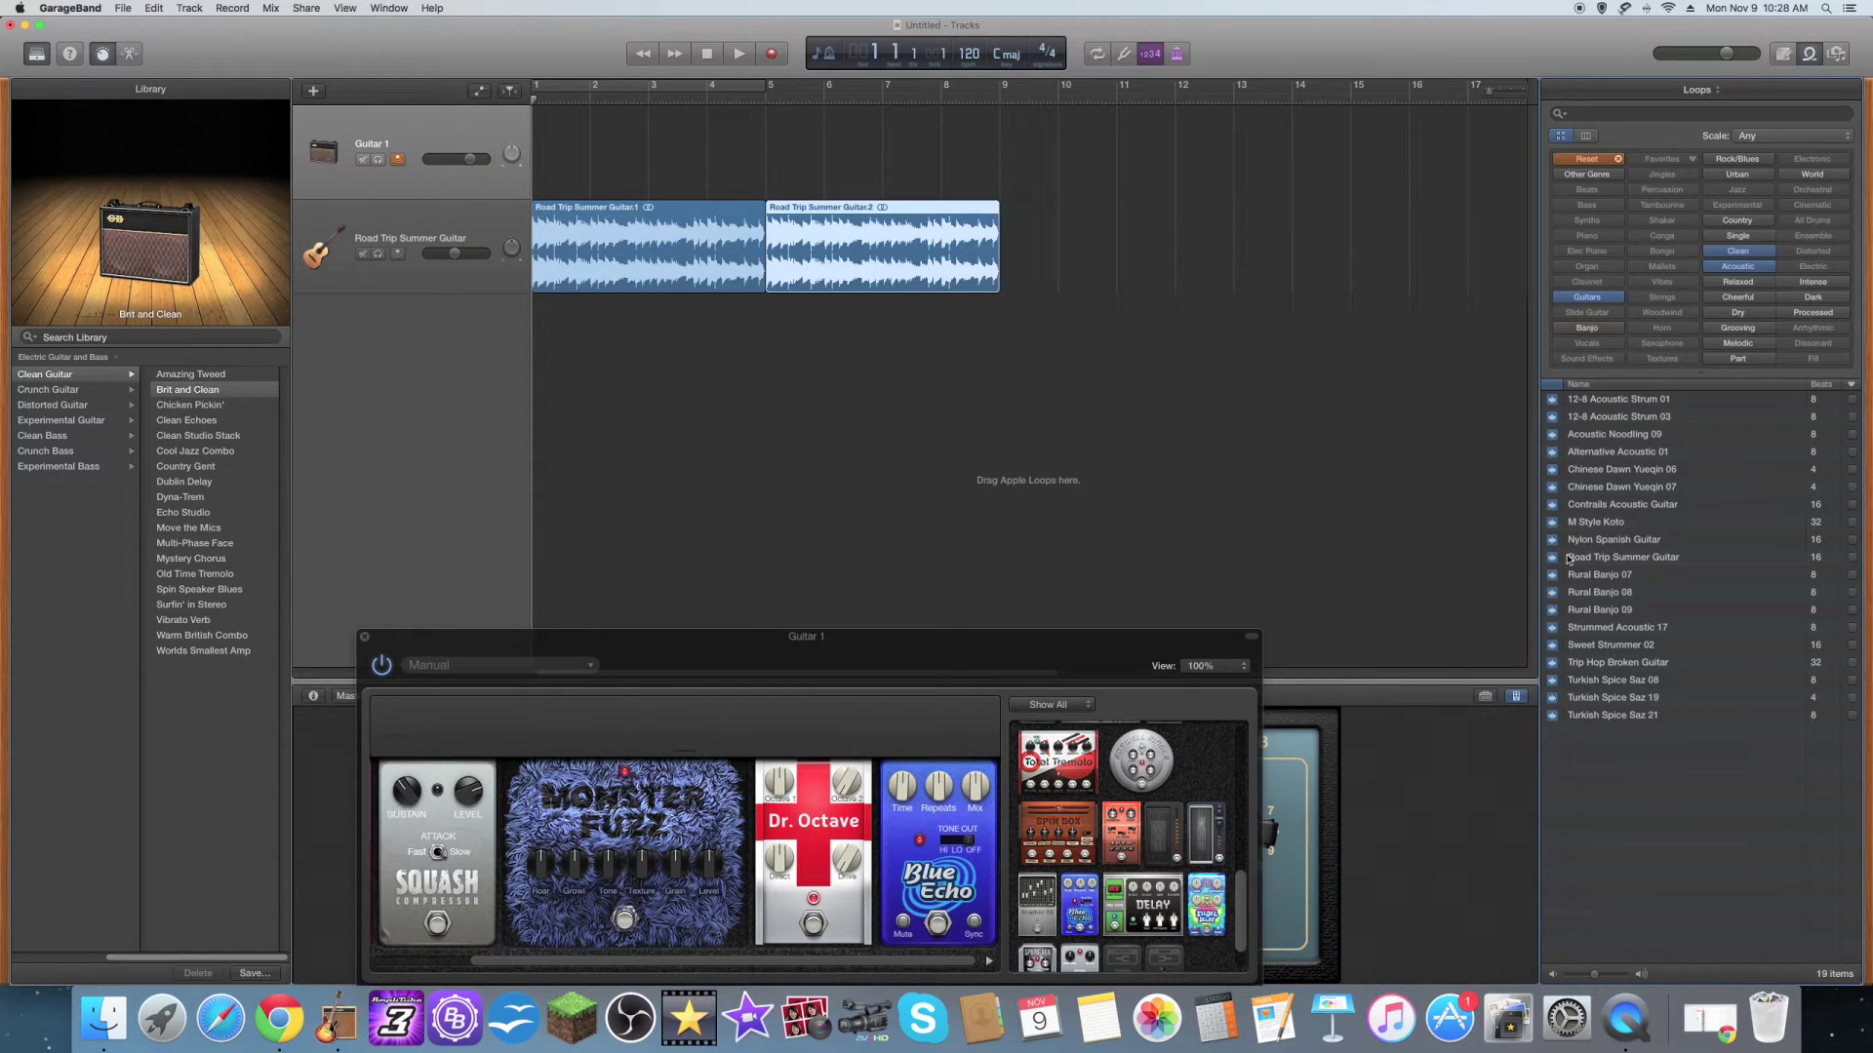
left_click_drag(1572, 561, 1021, 234)
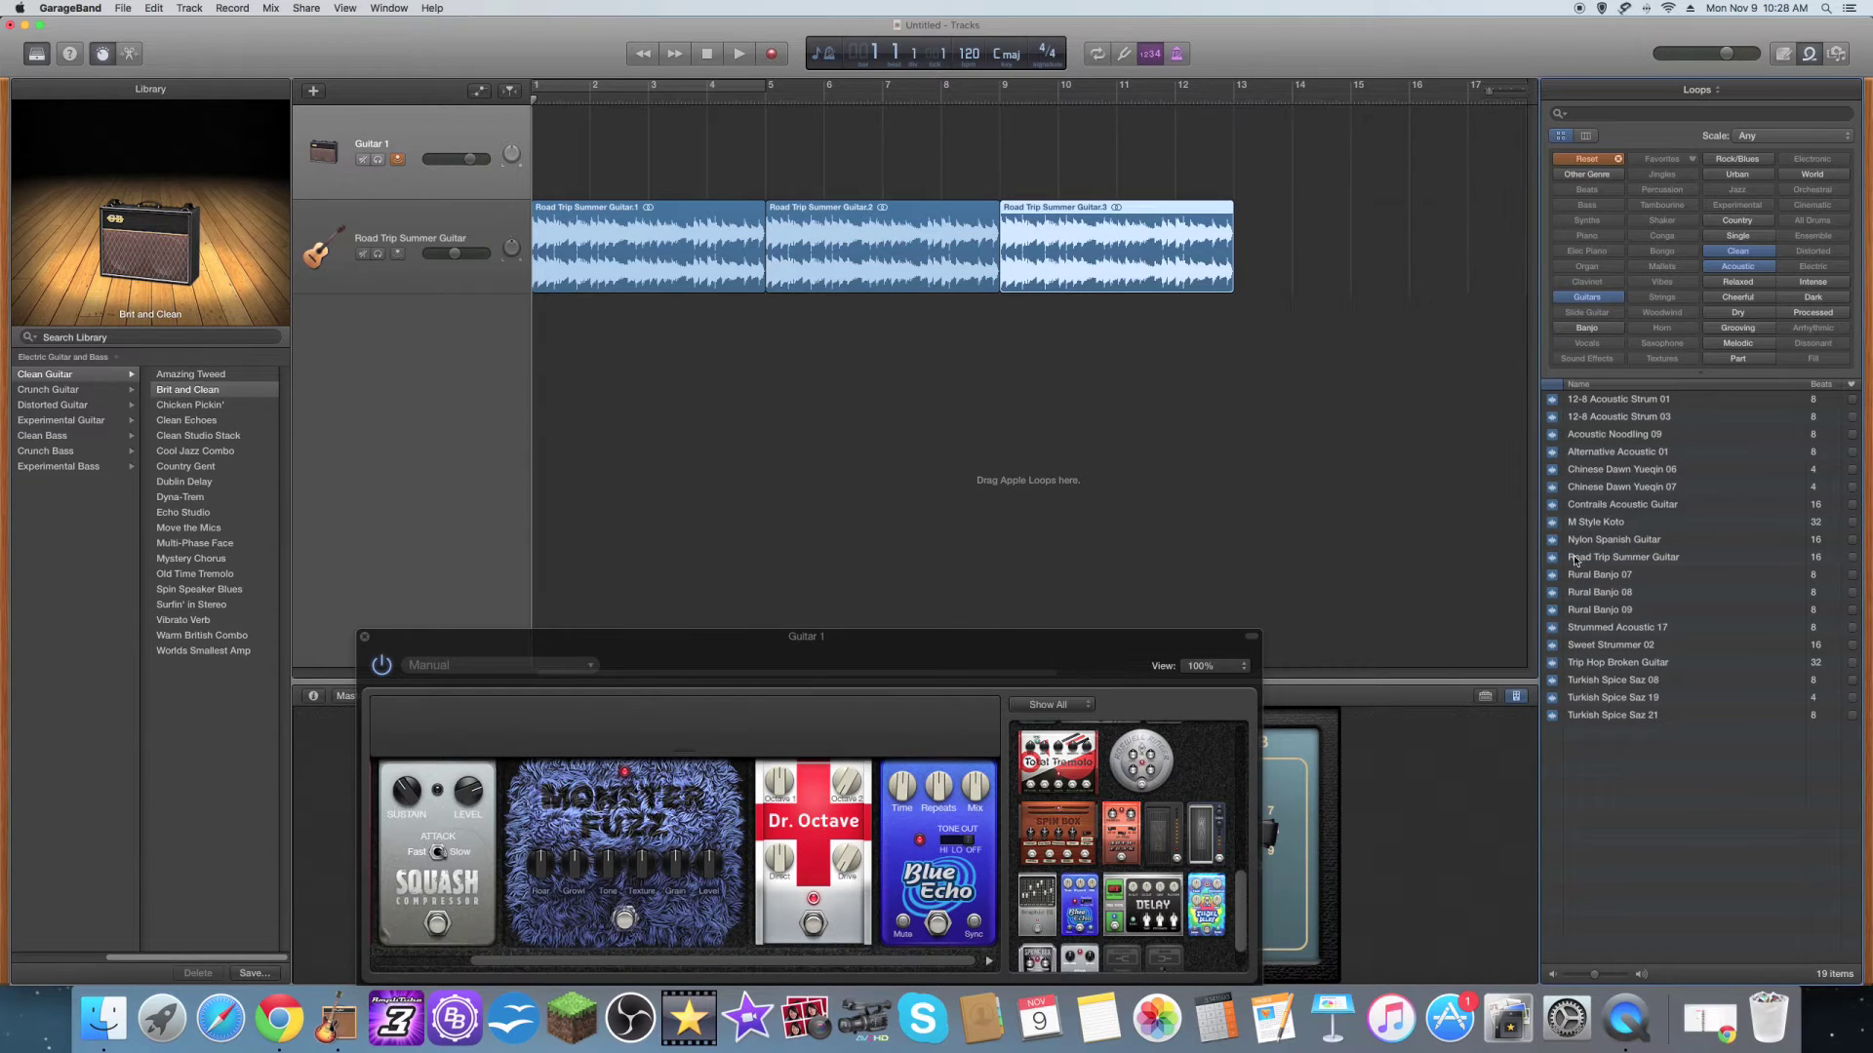
left_click_drag(1576, 562, 1241, 236)
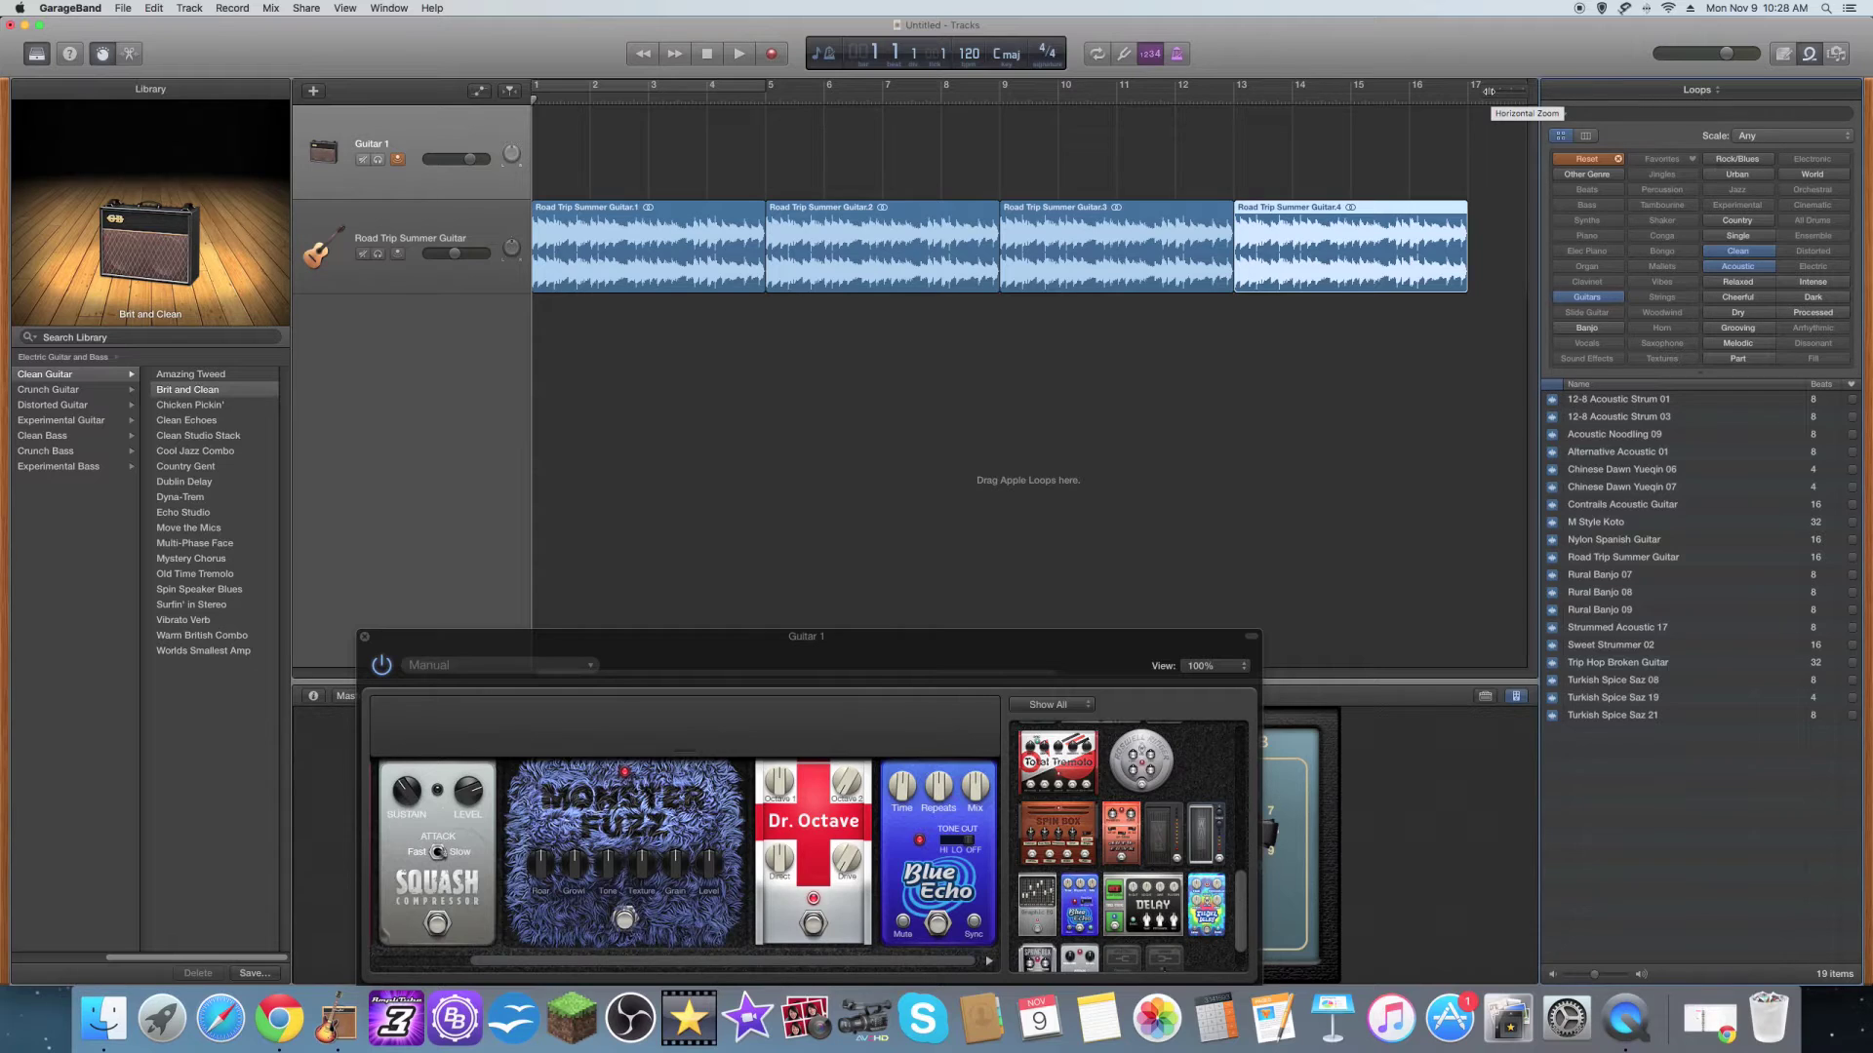
Append six more Road Trip Summer Guitar loops end to end, filling the track from bar 17 to bar 41
left_click_drag(1488, 91, 1480, 91)
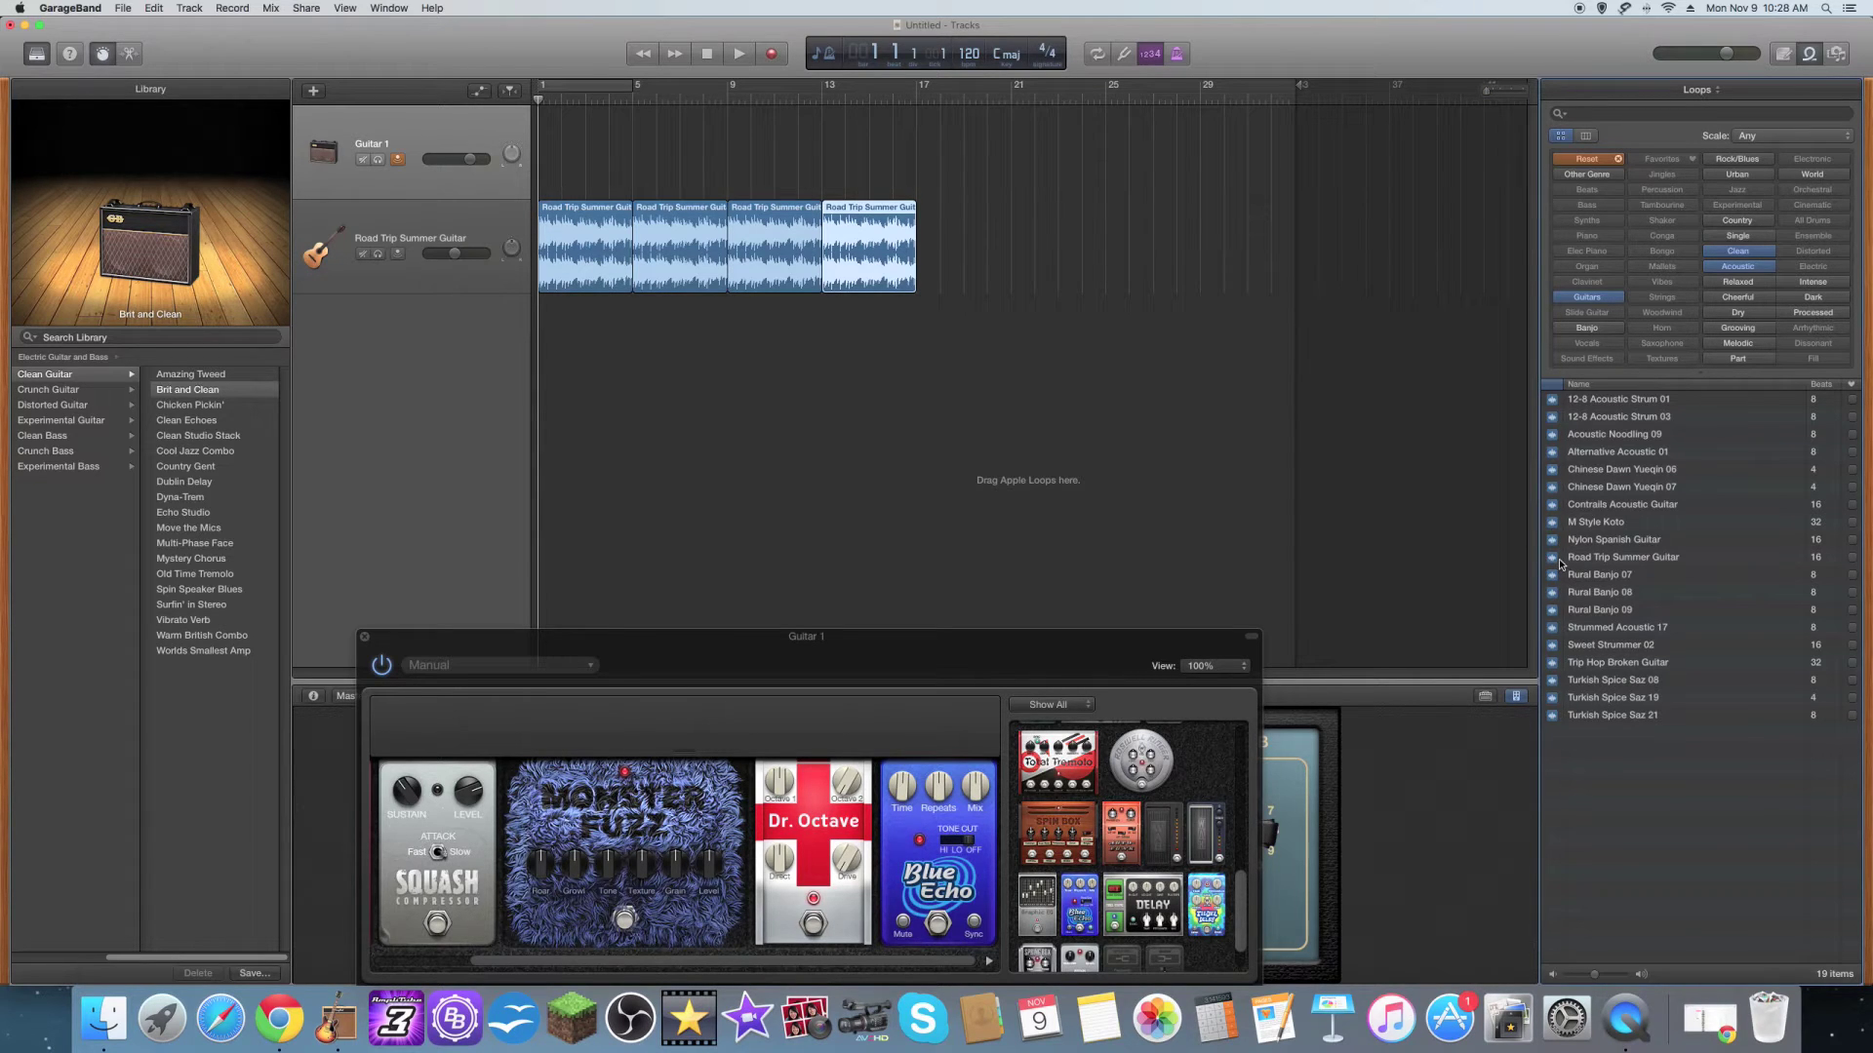
left_click_drag(1564, 563, 927, 213)
left_click_drag(1605, 560, 1016, 249)
left_click_drag(1576, 558, 1105, 250)
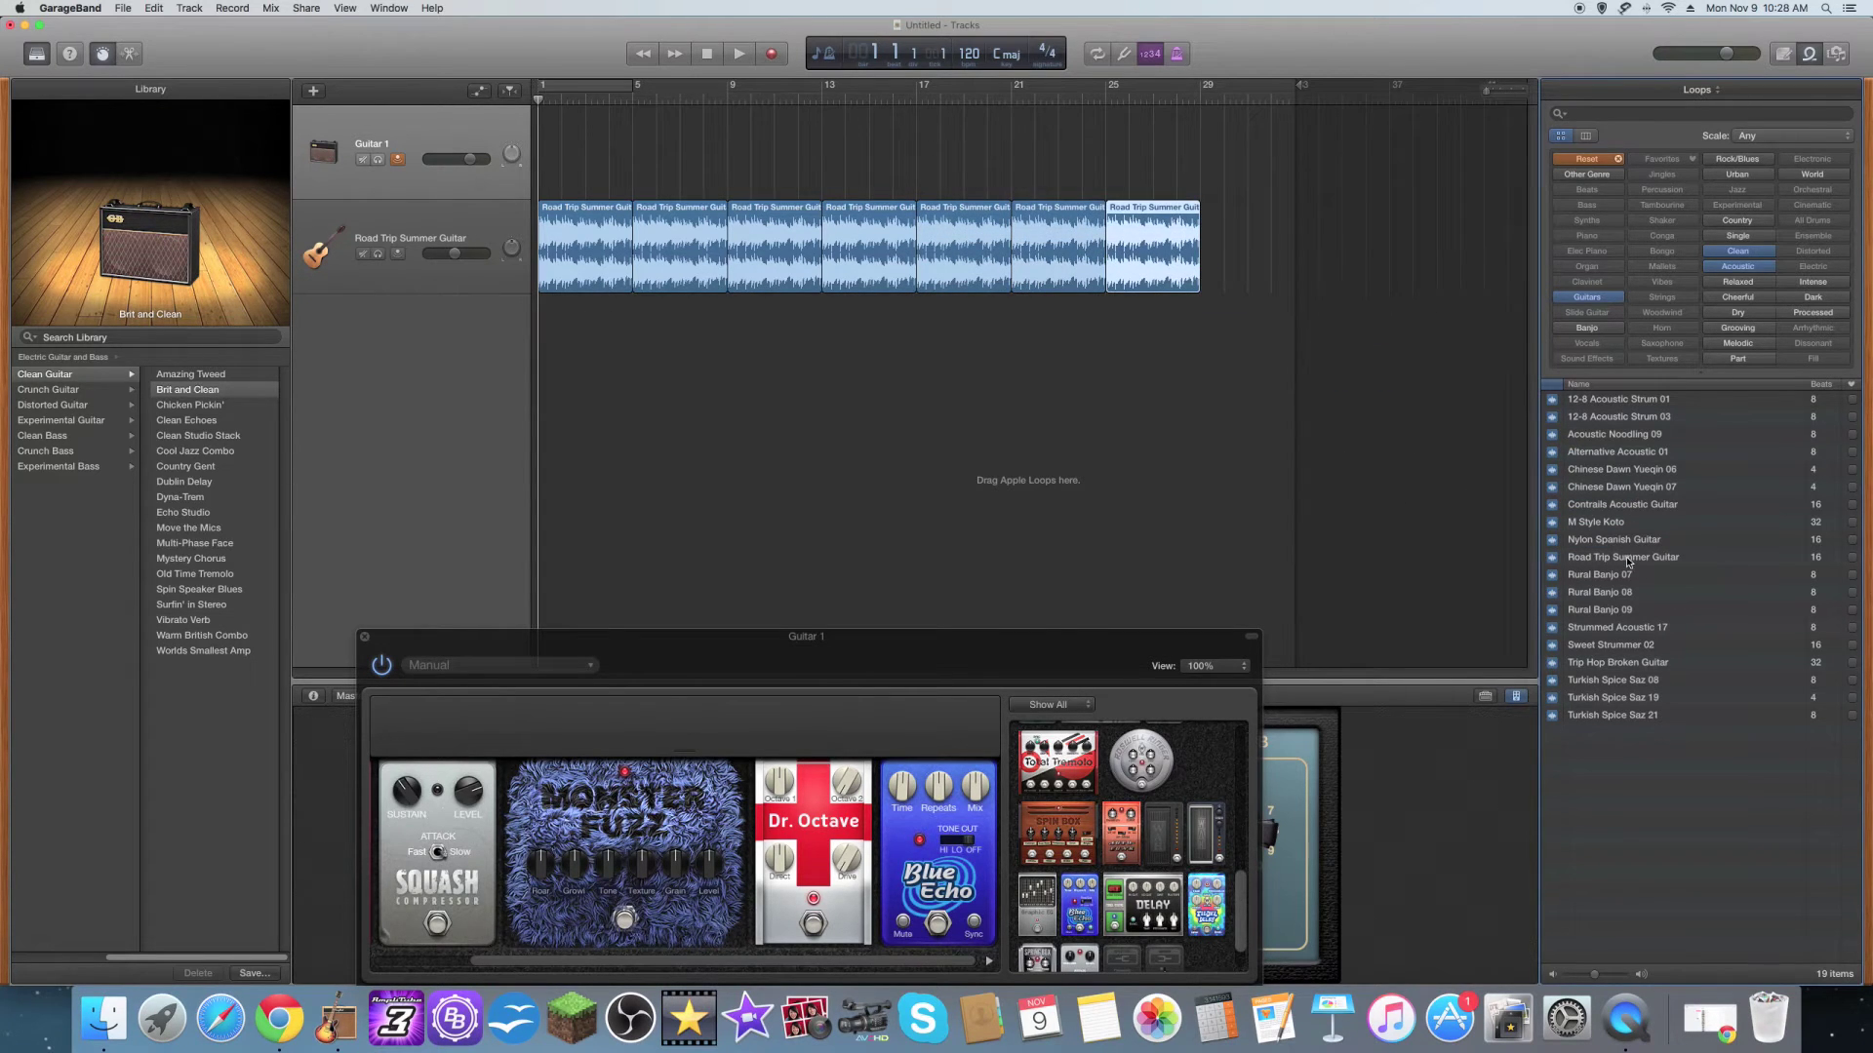
left_click_drag(1627, 558, 1209, 269)
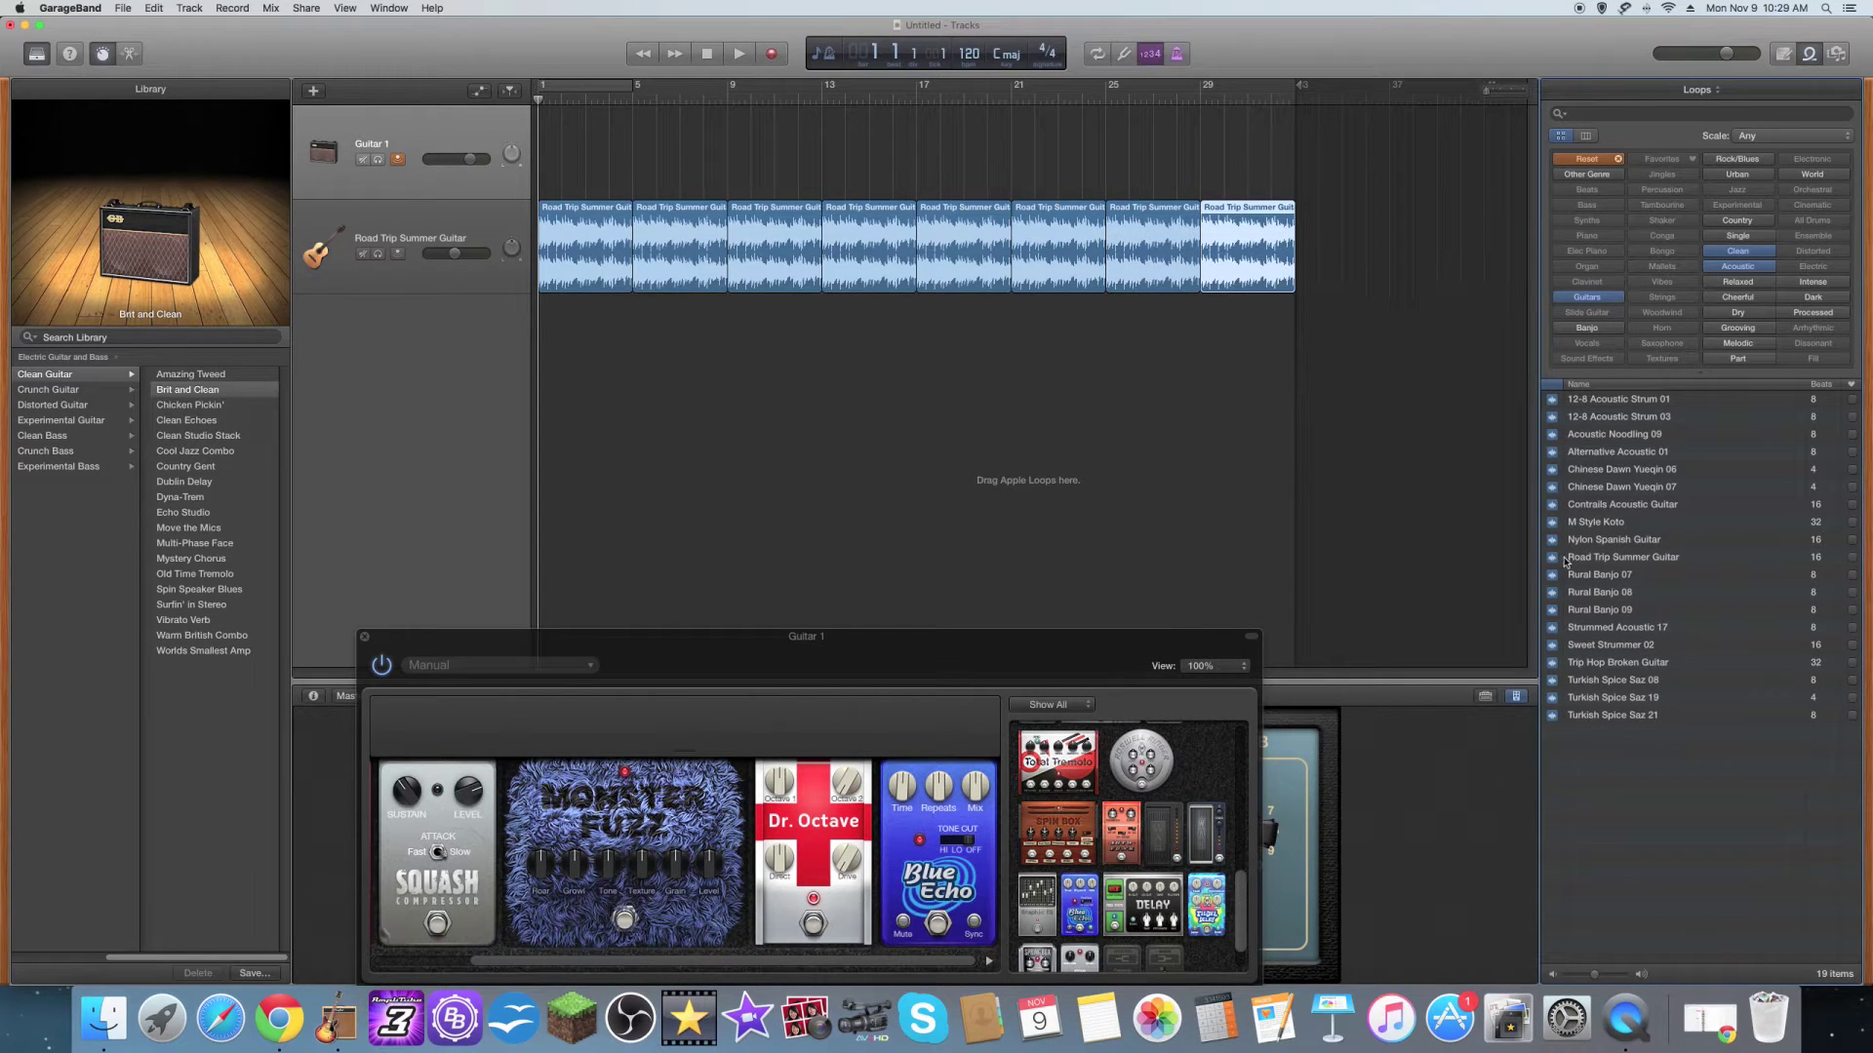
left_click_drag(1556, 561, 1307, 259)
left_click_drag(1553, 558, 1392, 255)
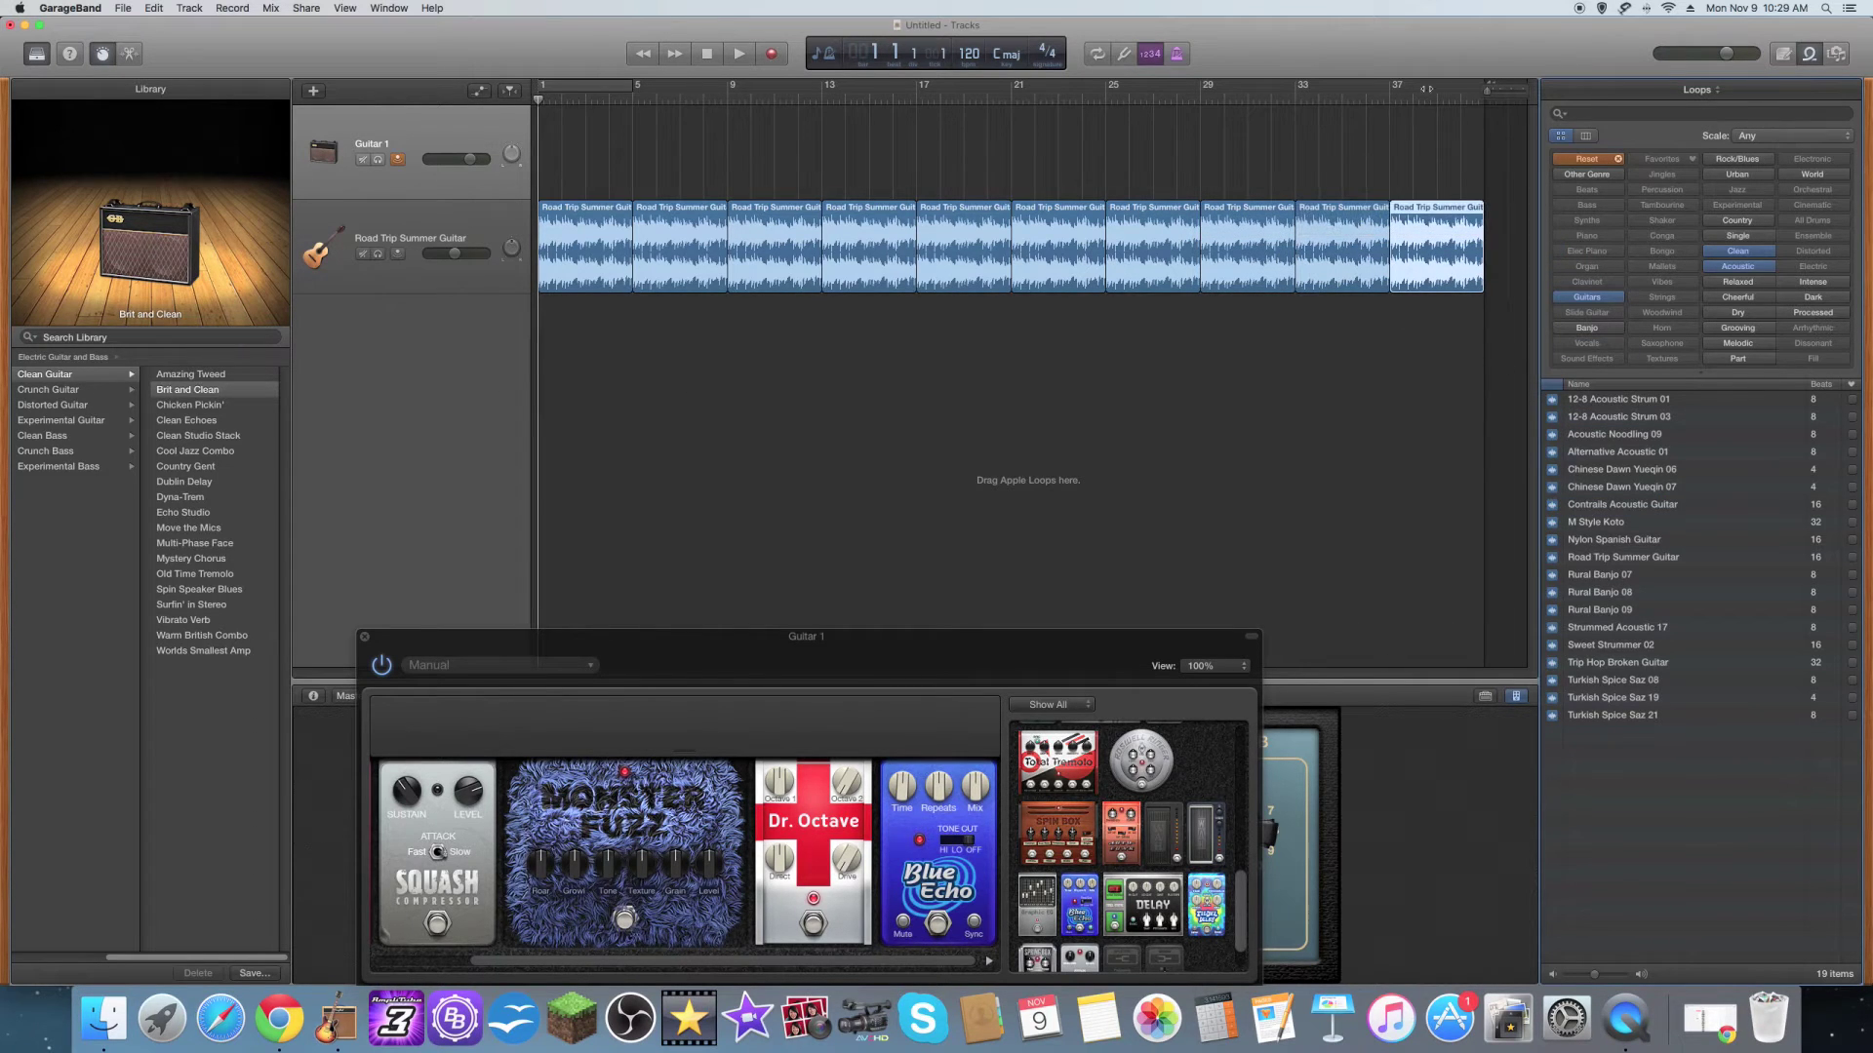
Add two more Road Trip Summer Guitar loops at bars 41 and 45 to extend the track to bar 49
left_click_drag(1493, 93, 1486, 92)
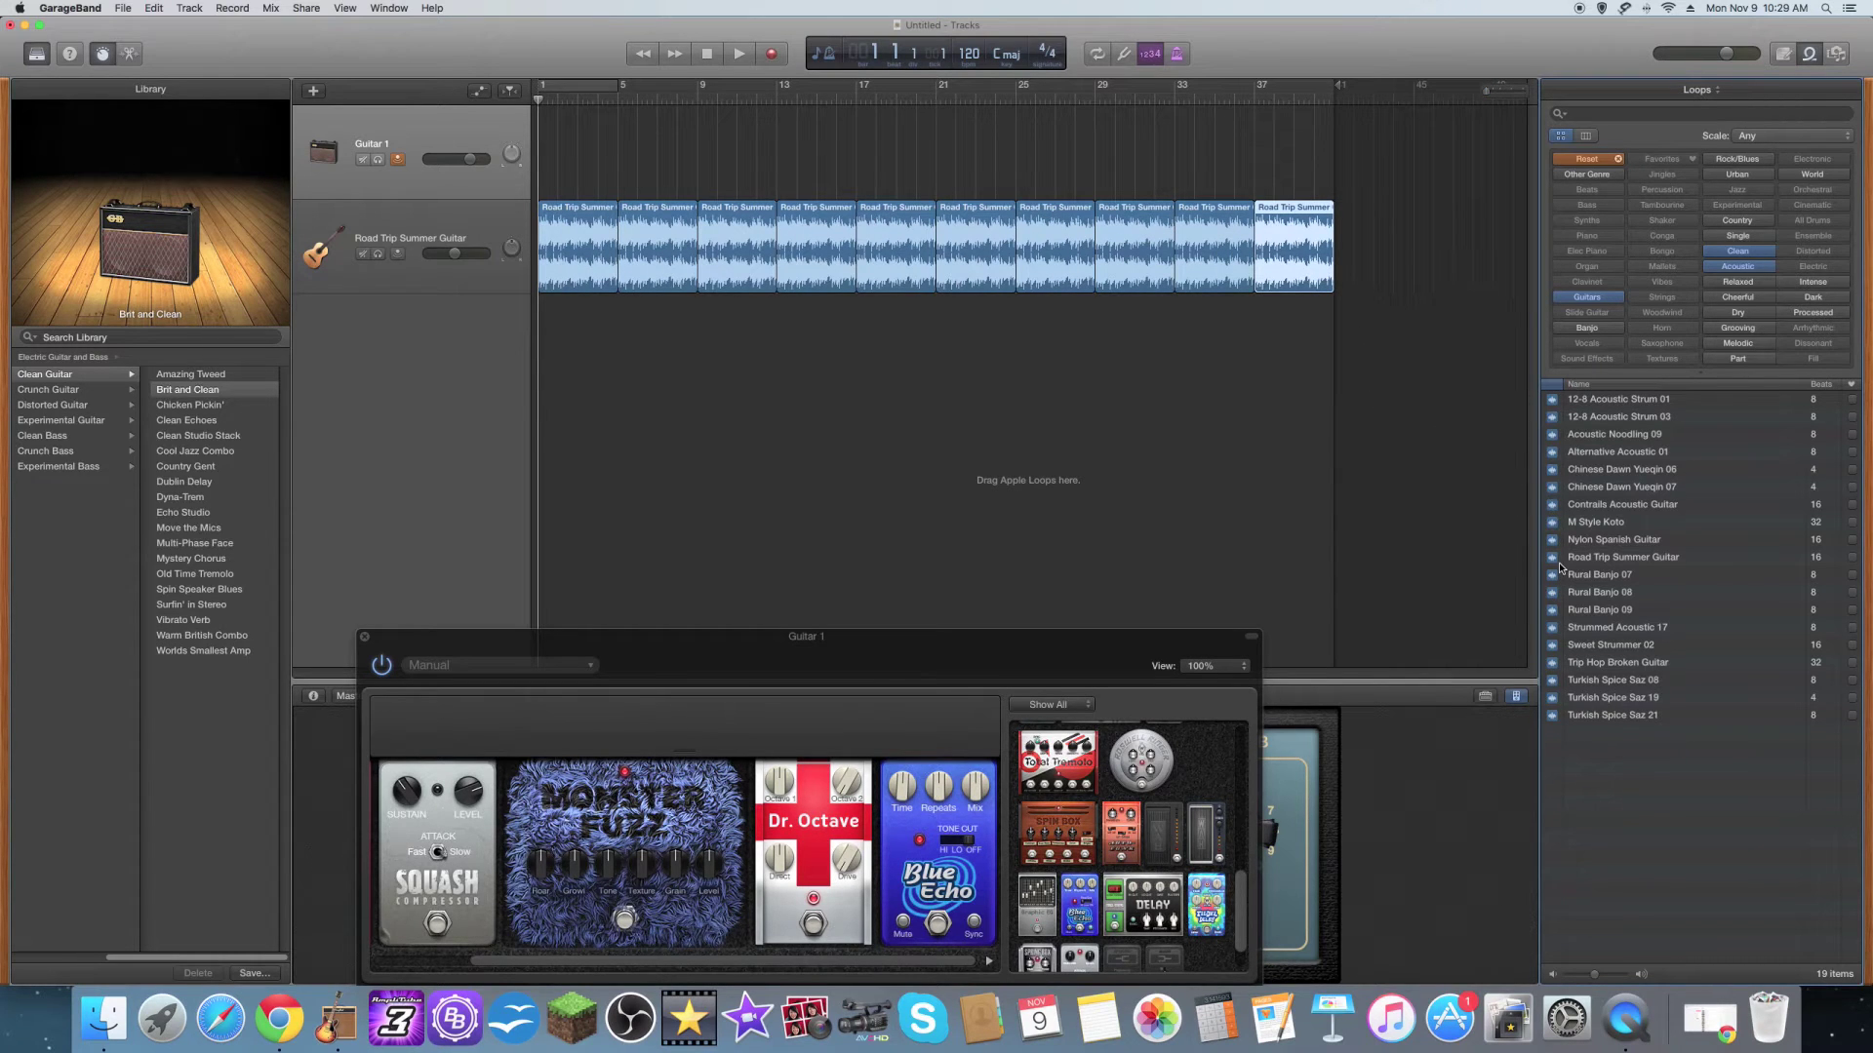
left_click_drag(1559, 564, 1349, 215)
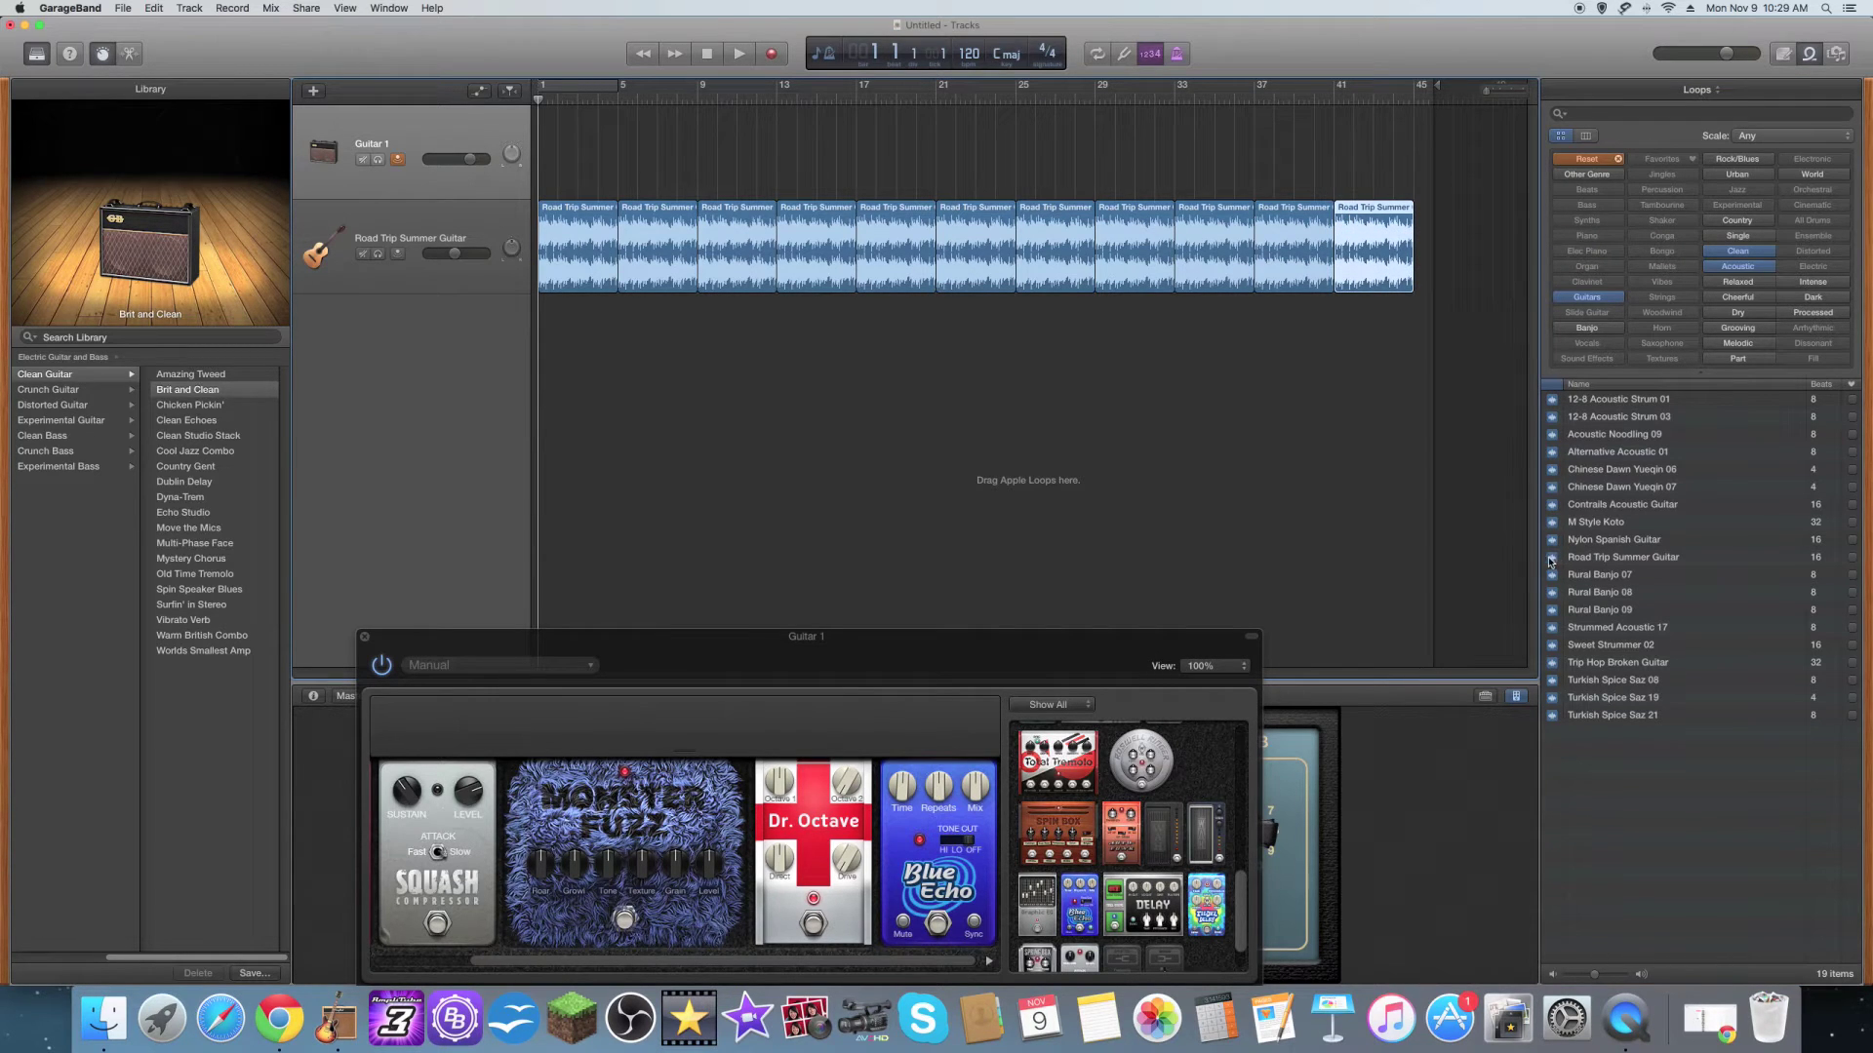
left_click_drag(1551, 563, 1416, 218)
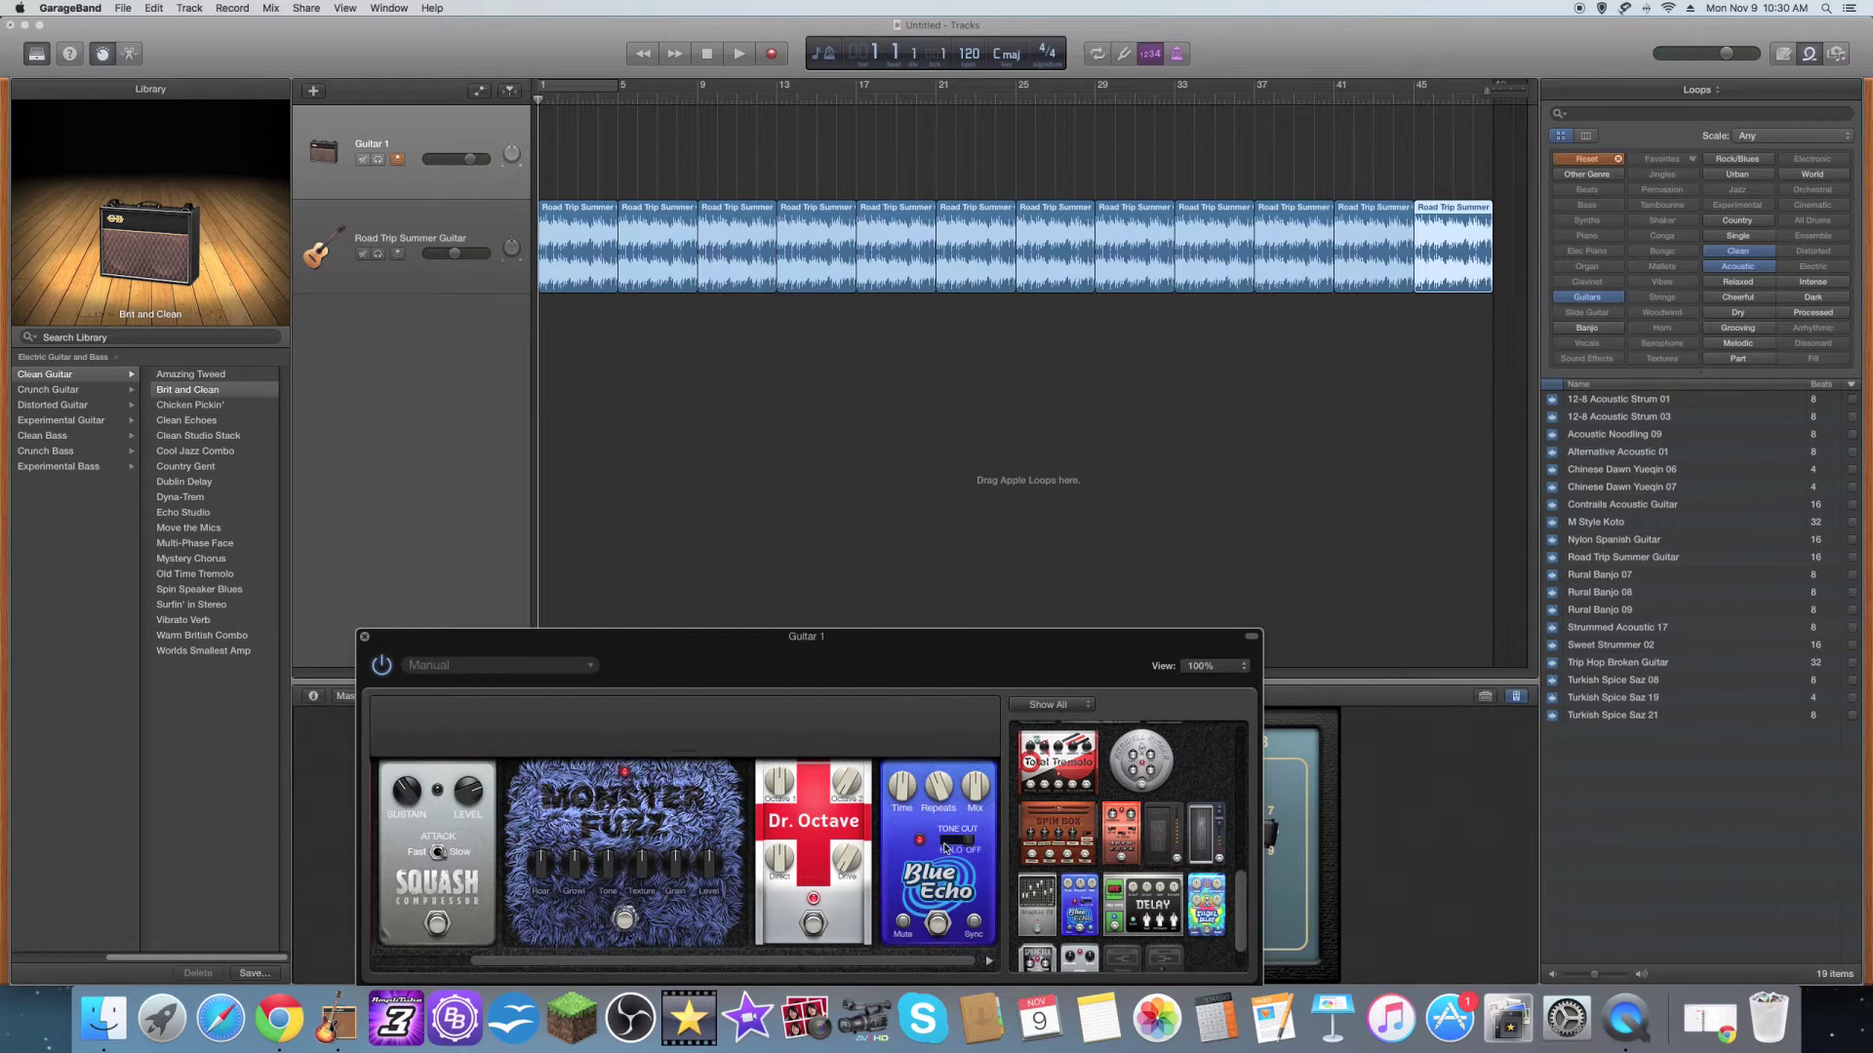
Record a guitar take on the Guitar 1 track from bar 1 until just past the end of the loops
mouse_move(704, 871)
left_click(770, 55)
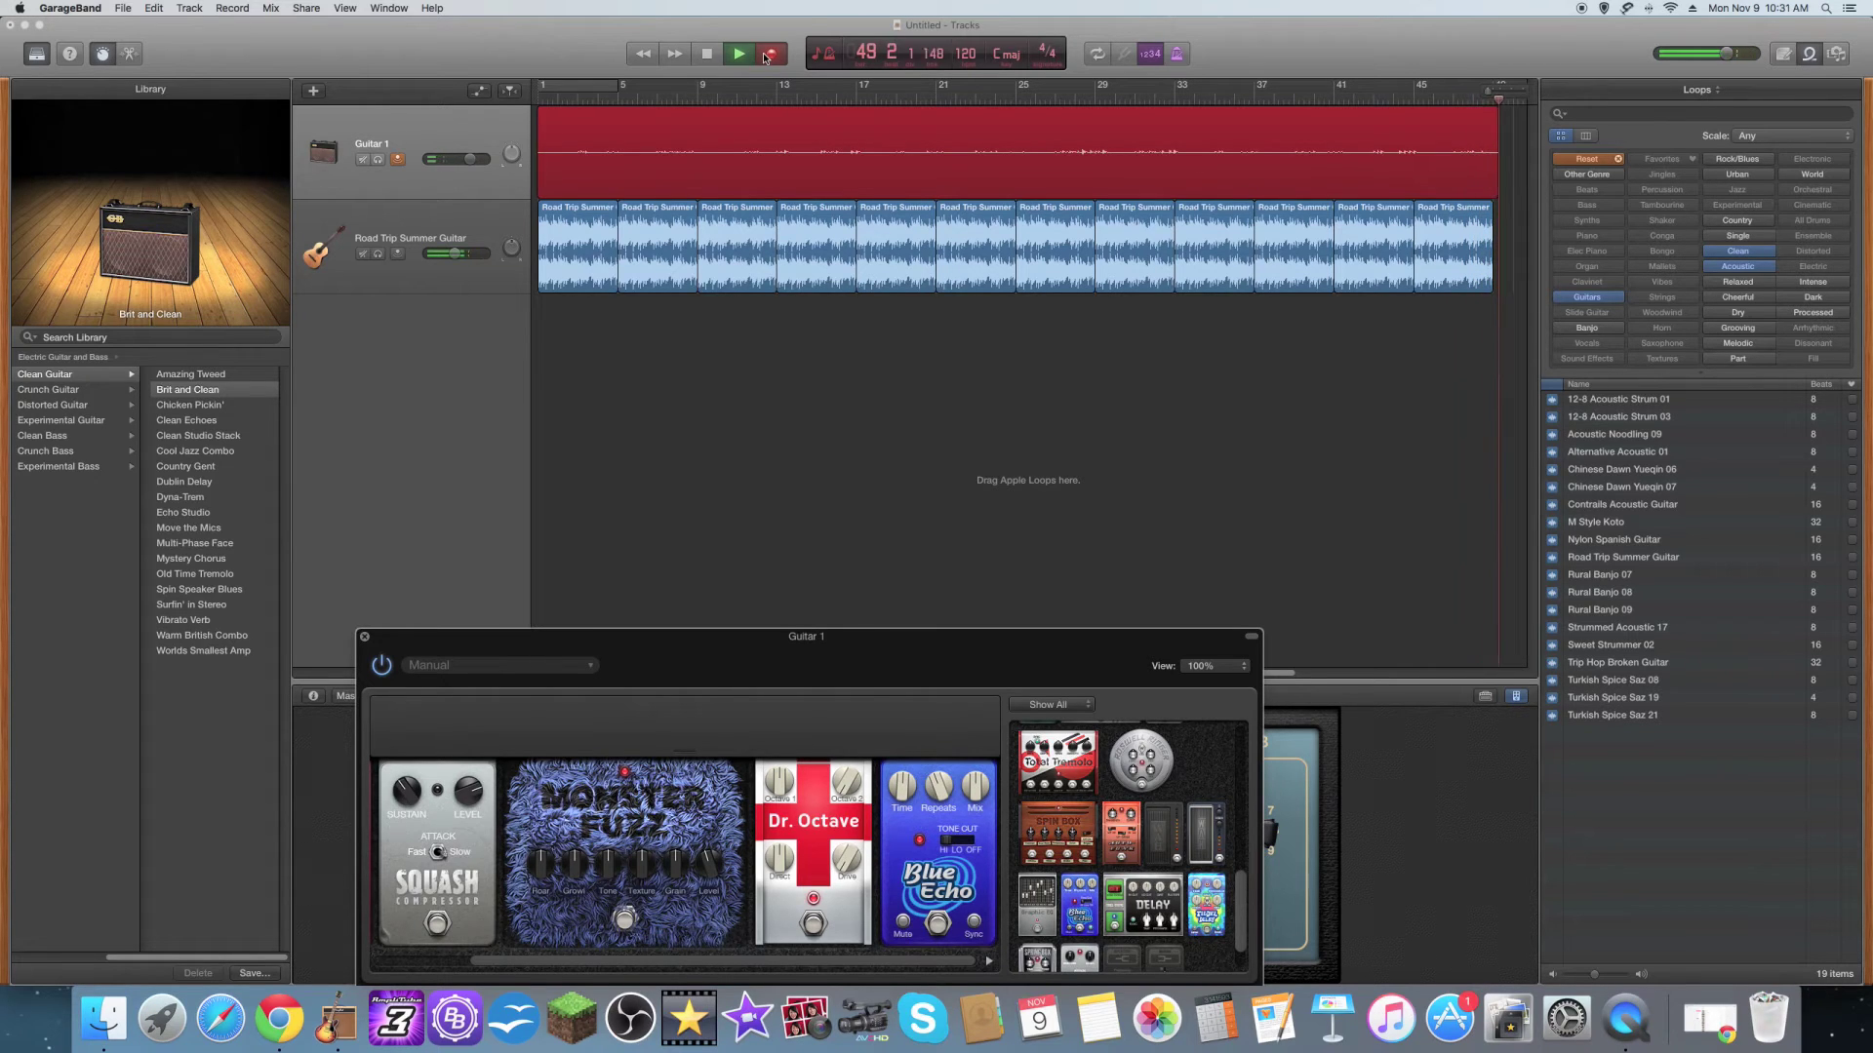
left_click(706, 55)
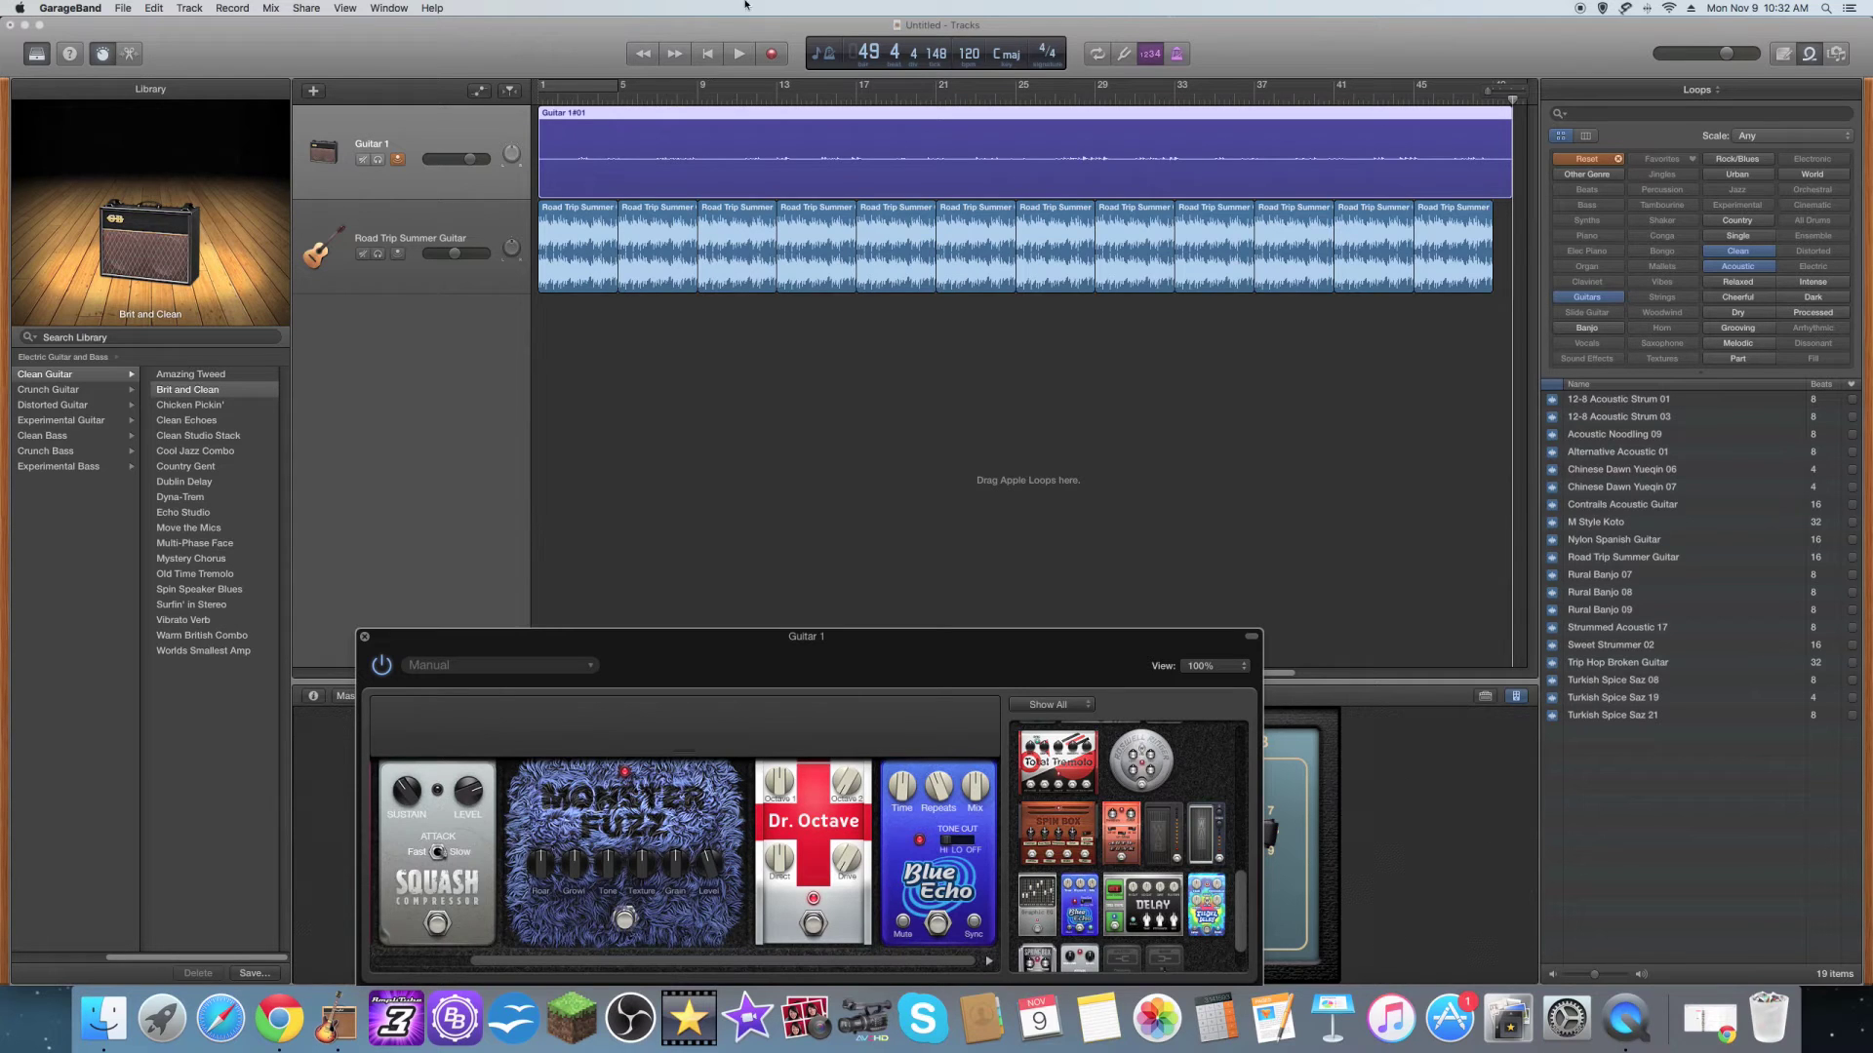
Search the help for "more record time" and "how to record longer tracks"
left_click(423, 9)
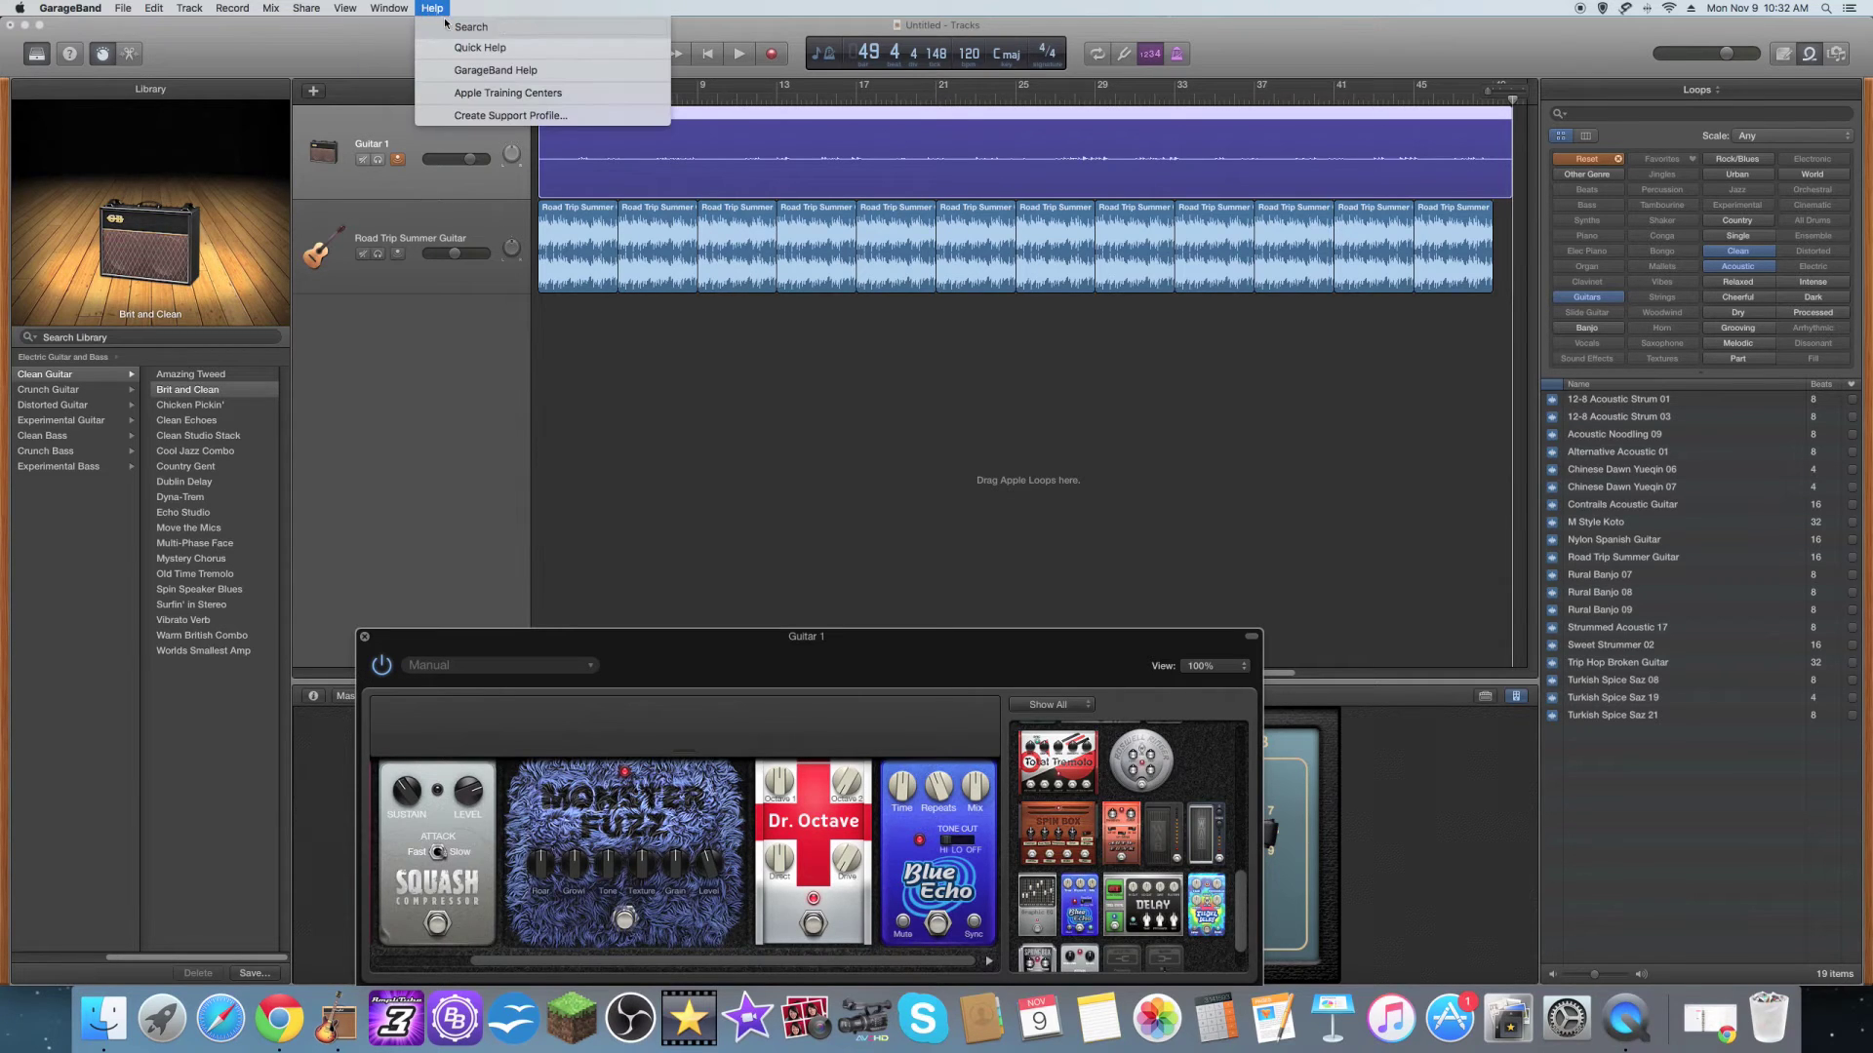
type("more record time")
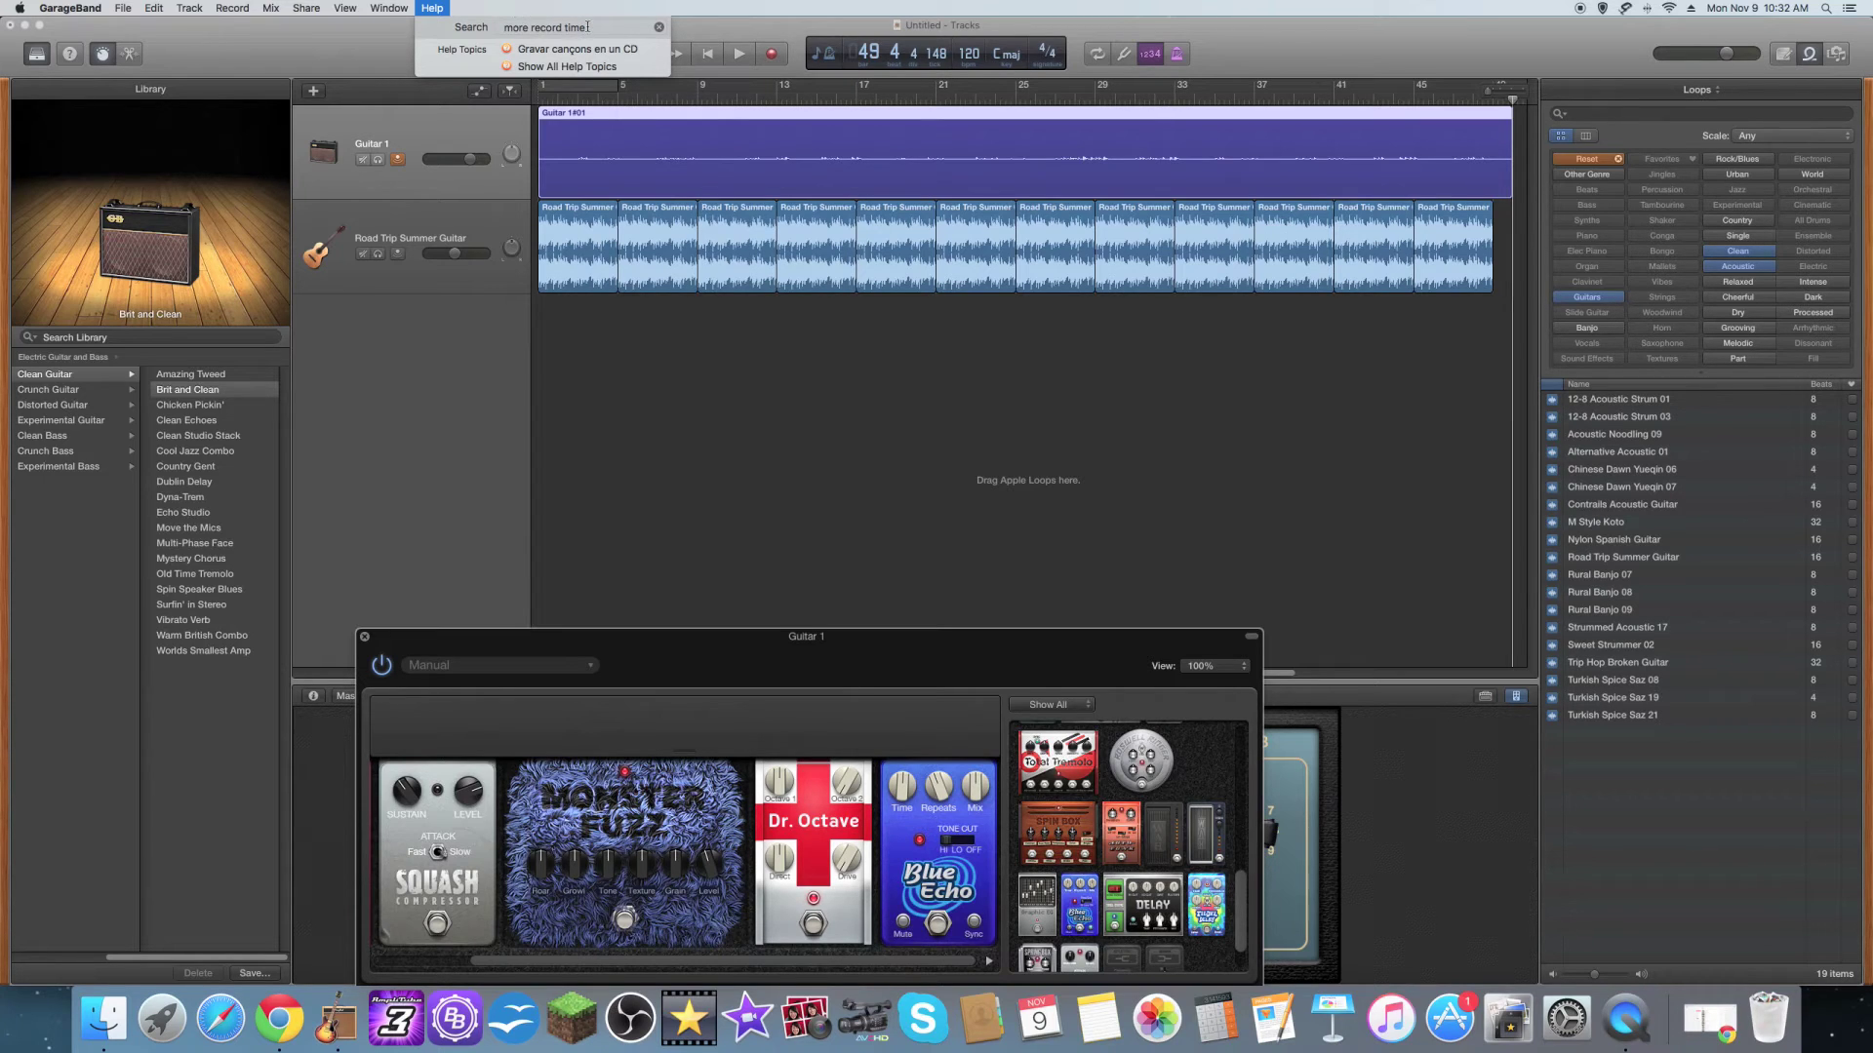
left_click_drag(588, 26, 494, 27)
type("how to recor")
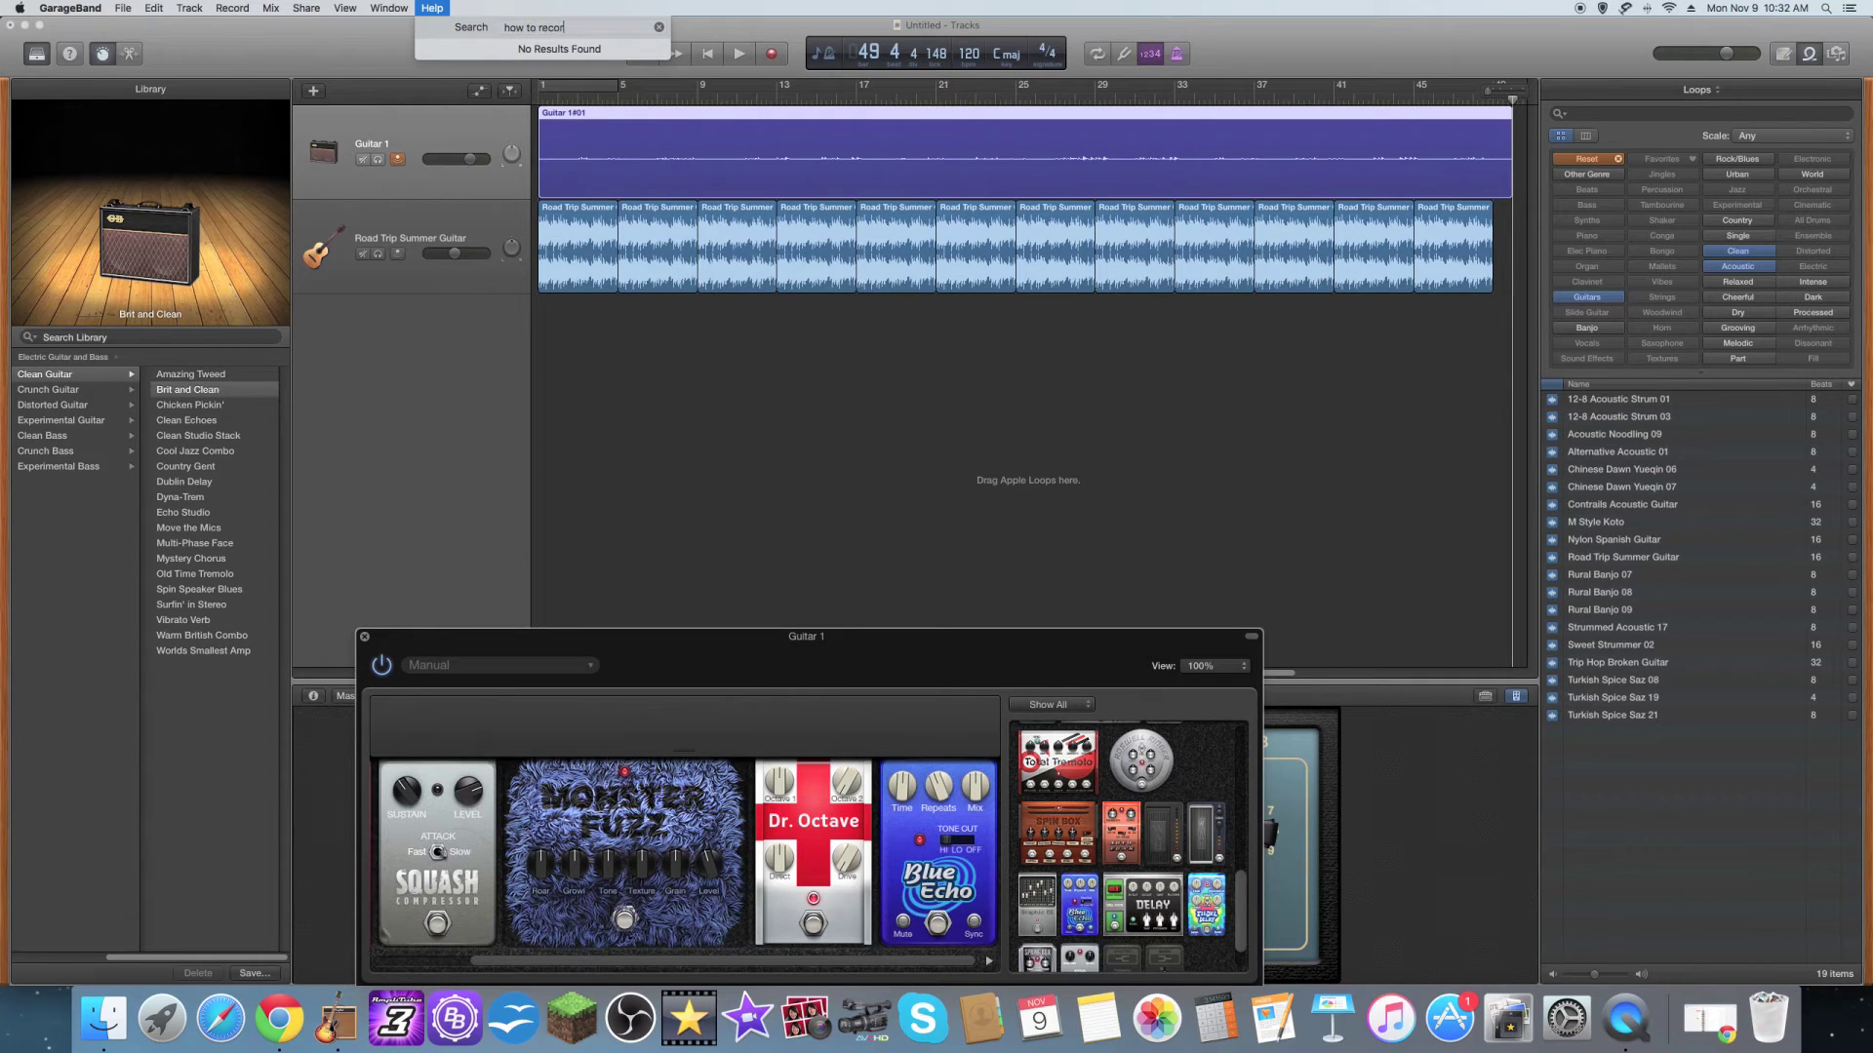
type("d longer tracks")
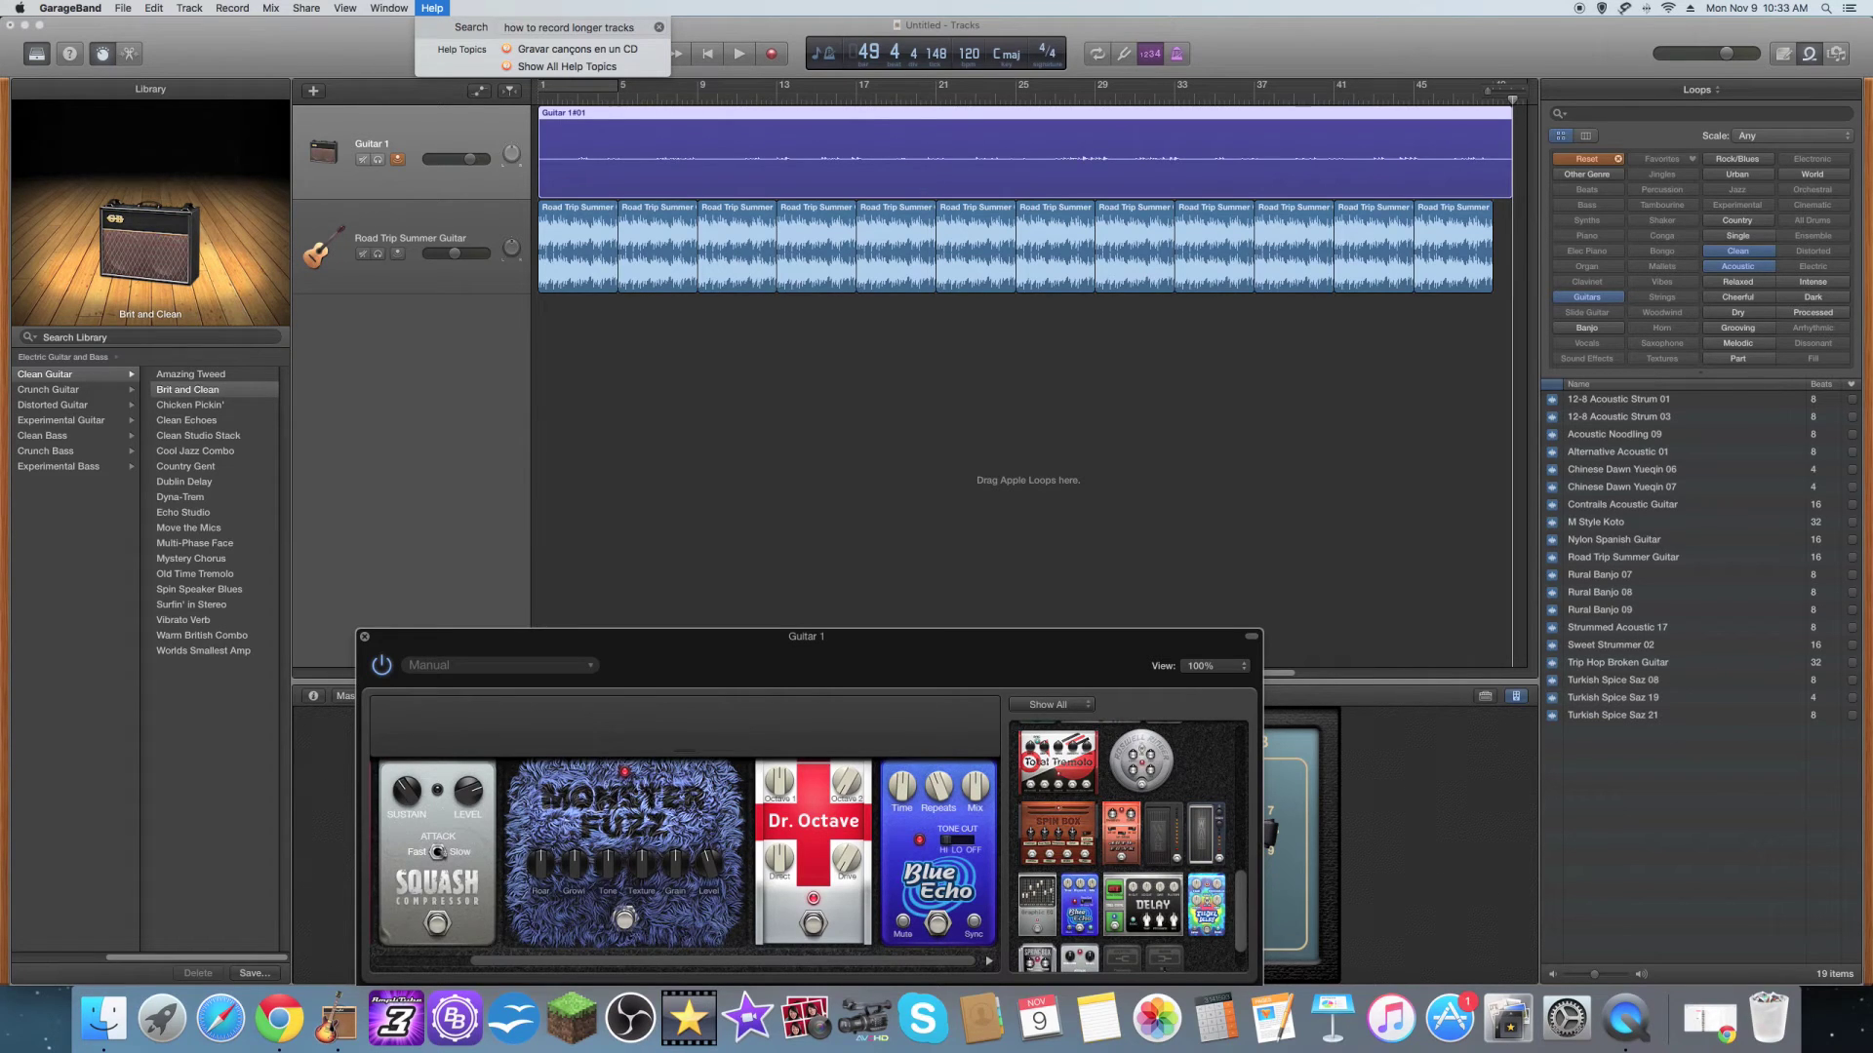
left_click(494, 4)
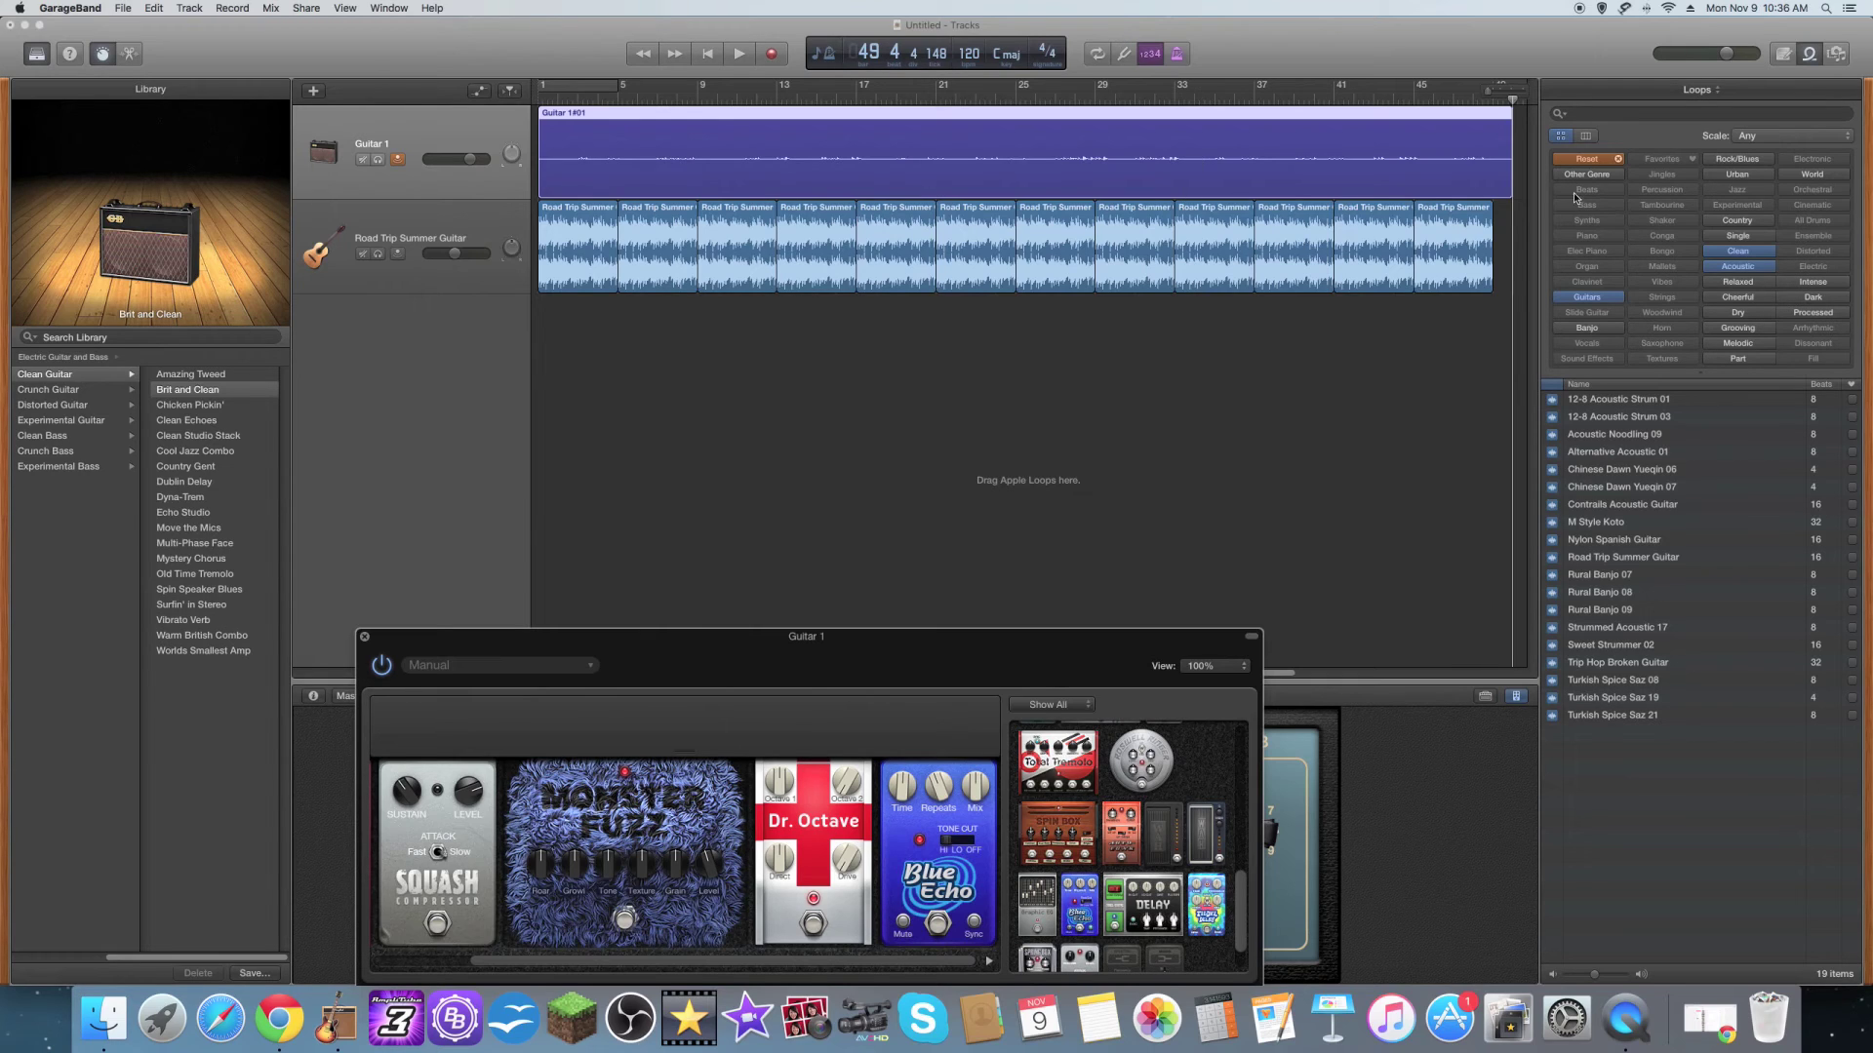
Clear the loop filters, add 80s Back Beat 02 on a new track at bar 1 and repeat it to about bar 49
left_click(1587, 159)
left_click_drag(1599, 470, 543, 378)
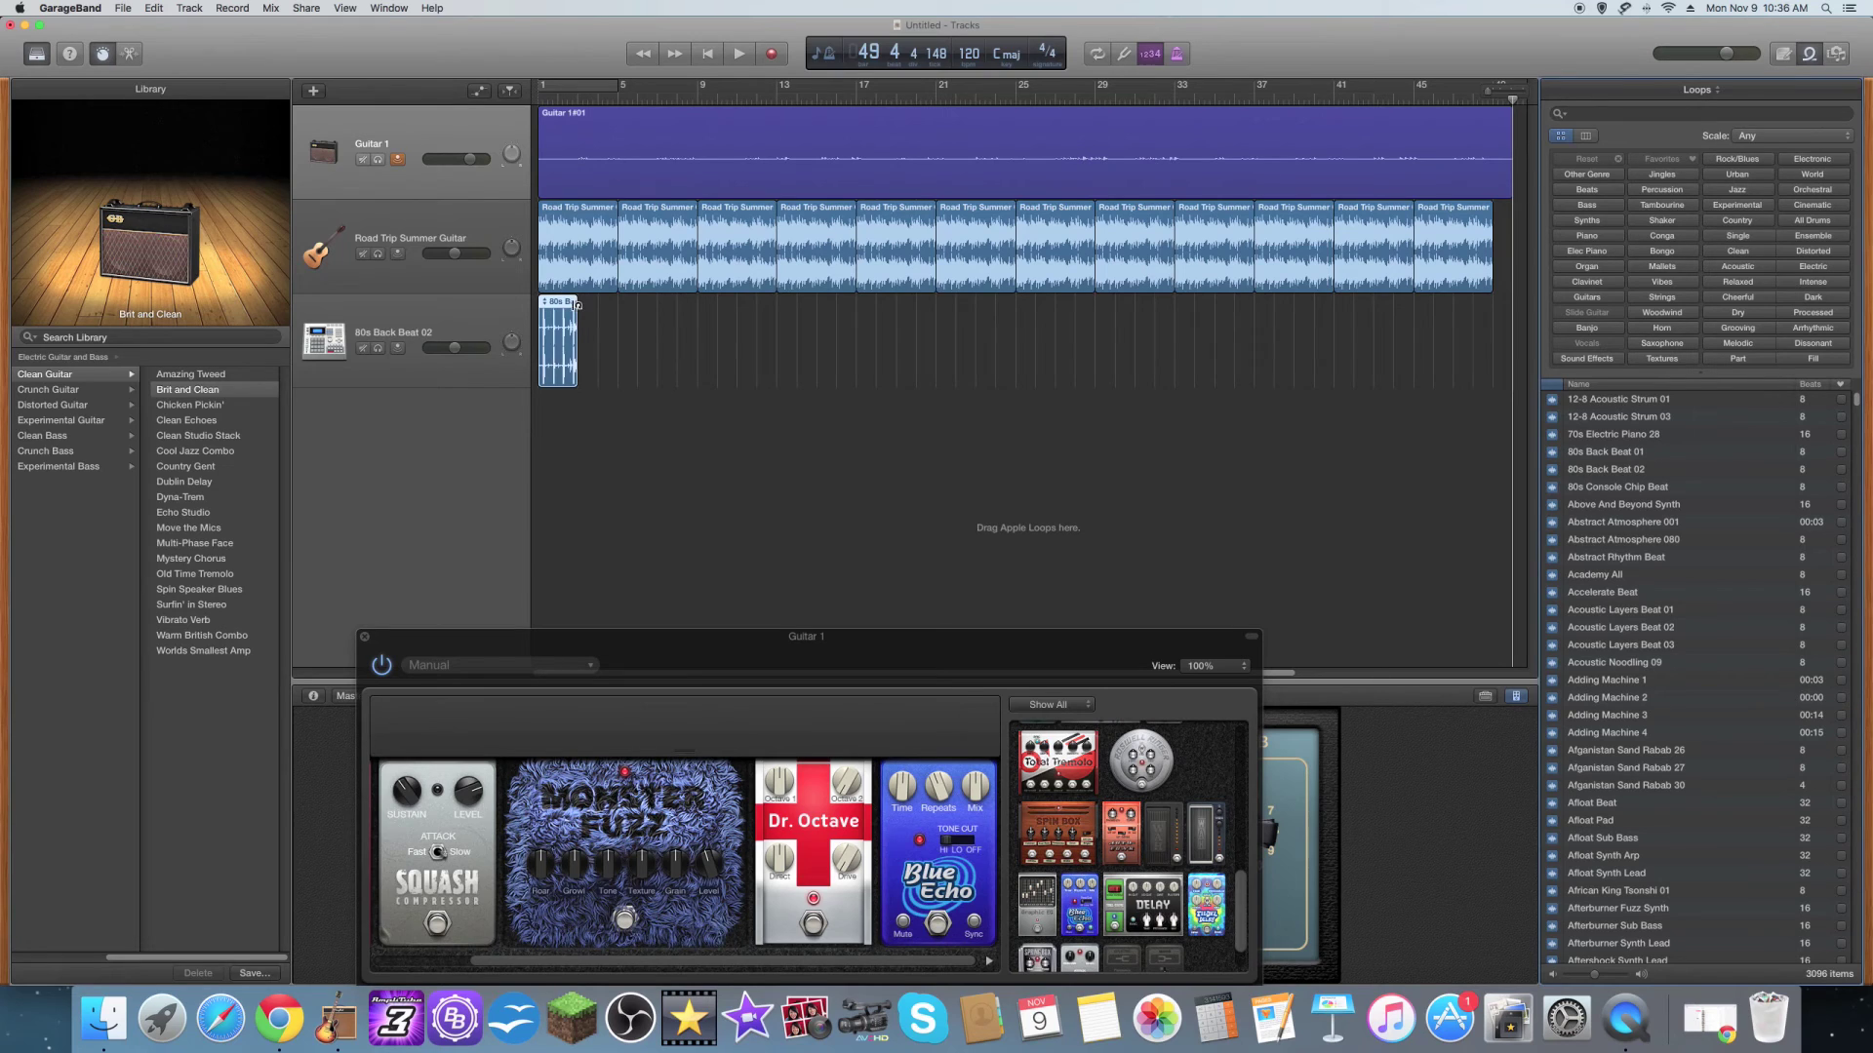
left_click_drag(572, 301, 1350, 278)
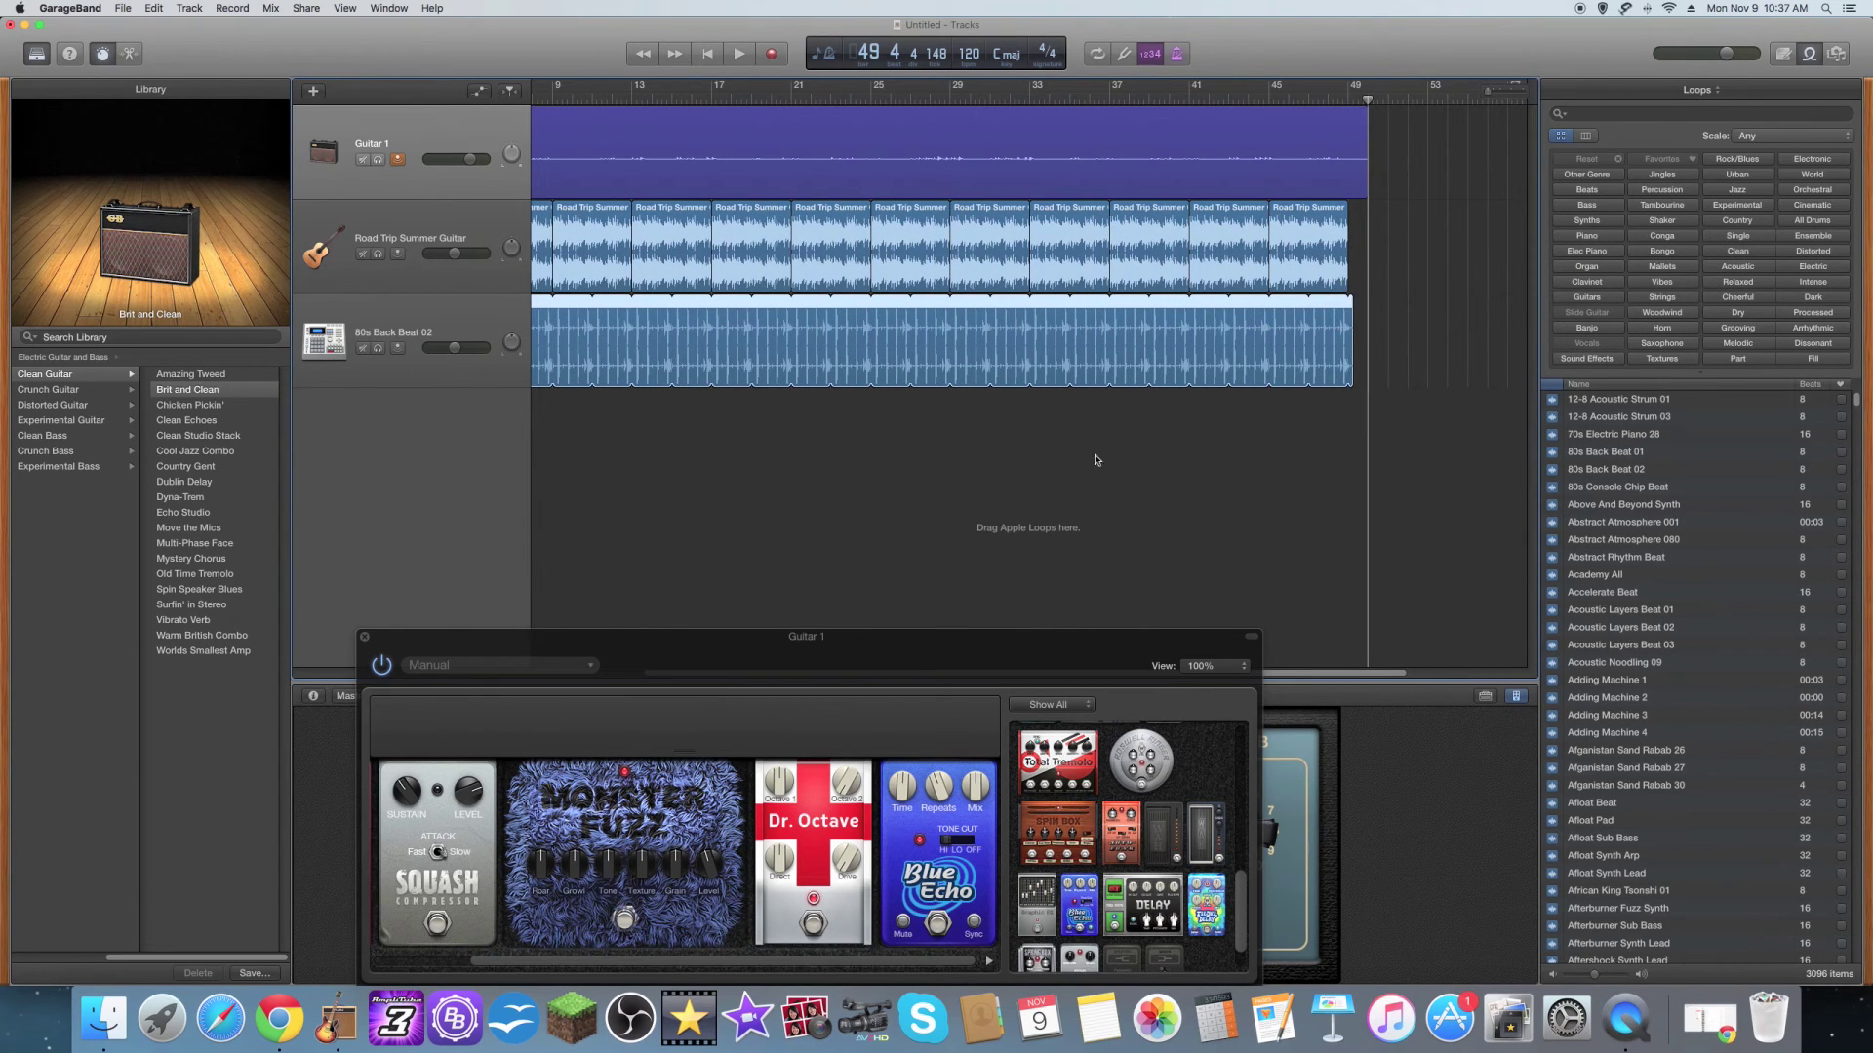
left_click_drag(1303, 667, 936, 664)
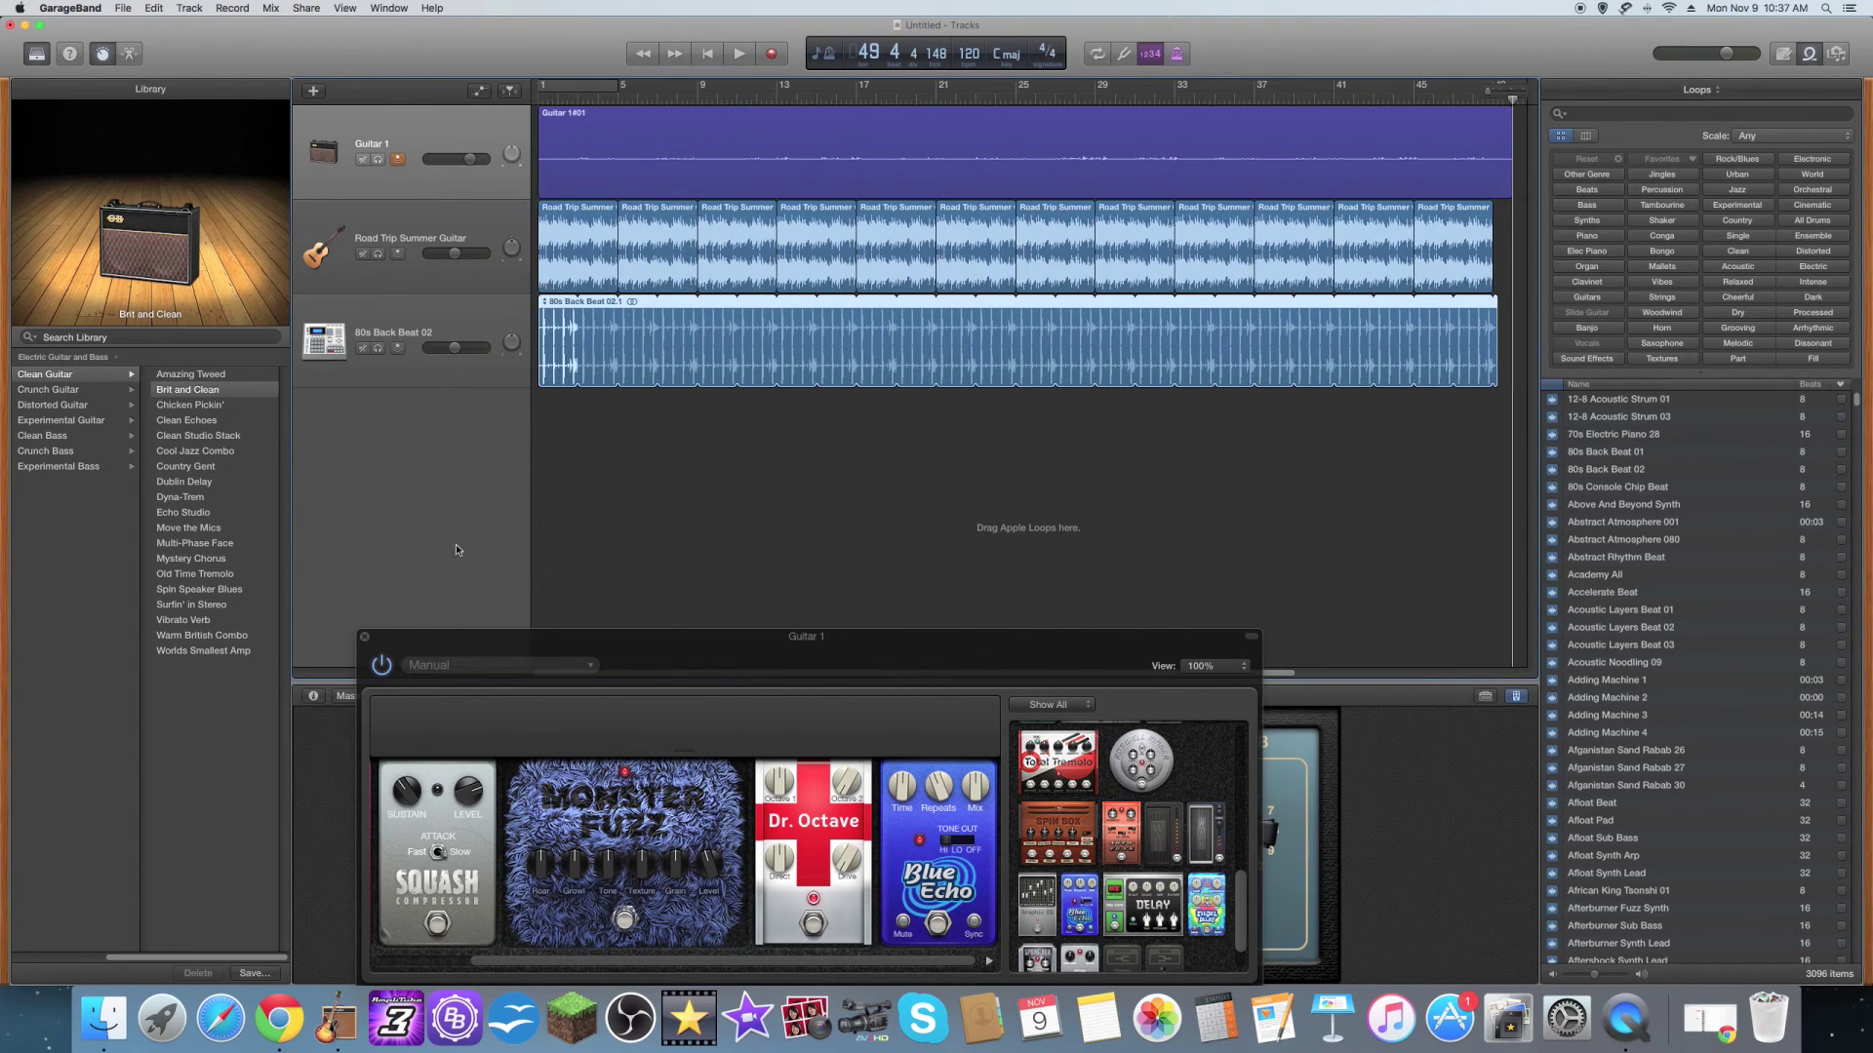
Play the song back from the beginning at a lower system volume and stop it around bar 15
left_click(736, 59)
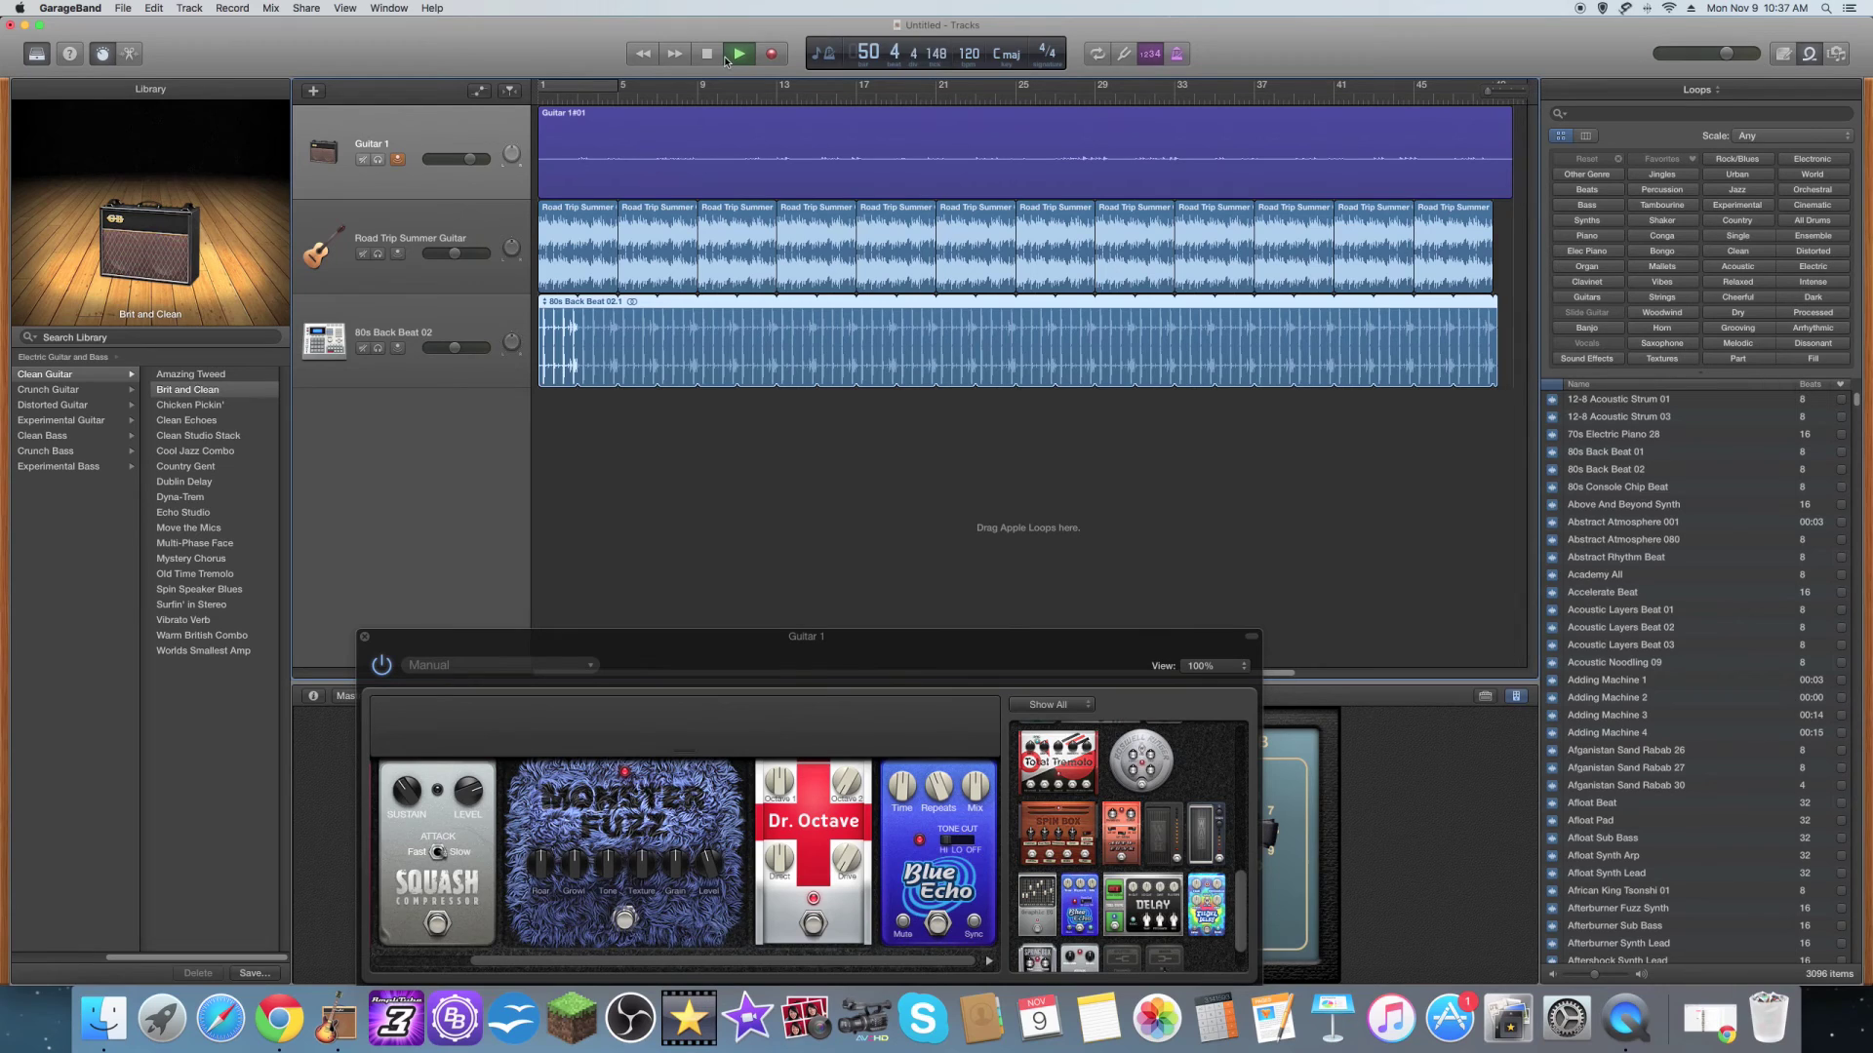
left_click(706, 55)
left_click(737, 56)
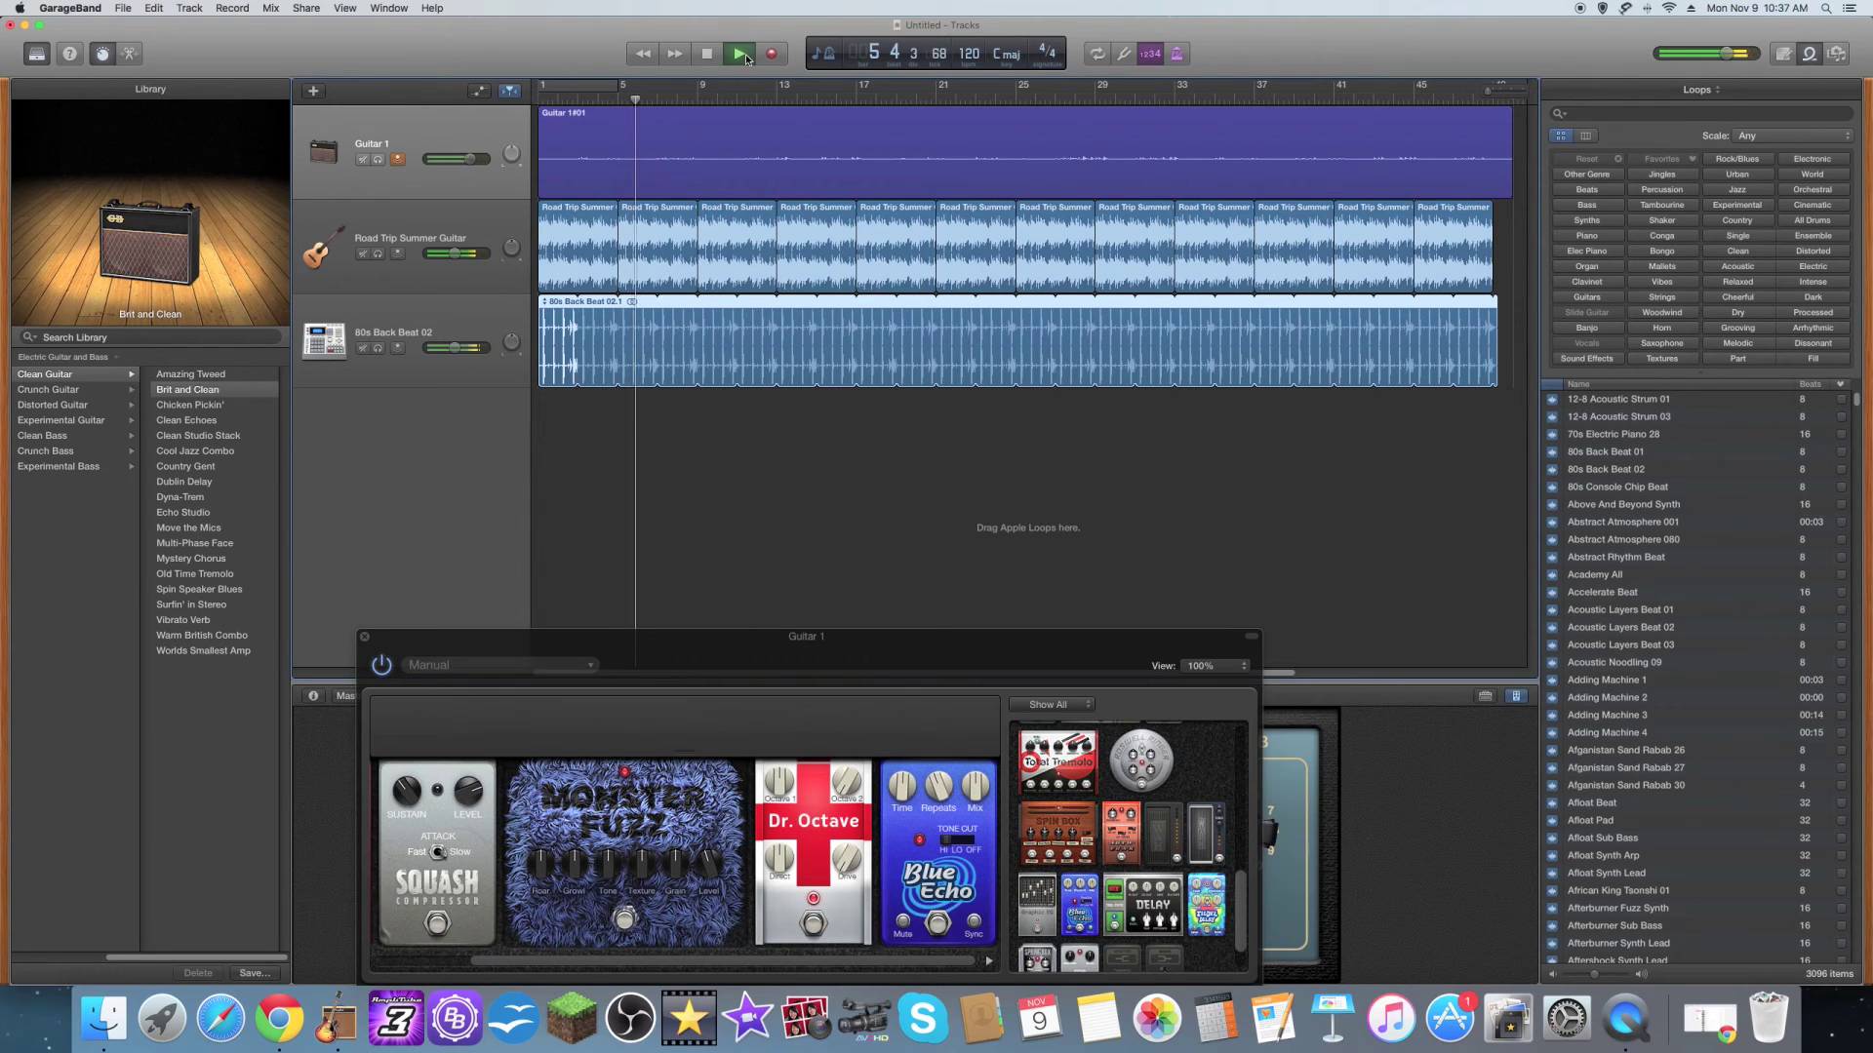
key("XF86AudioLowerVolume")
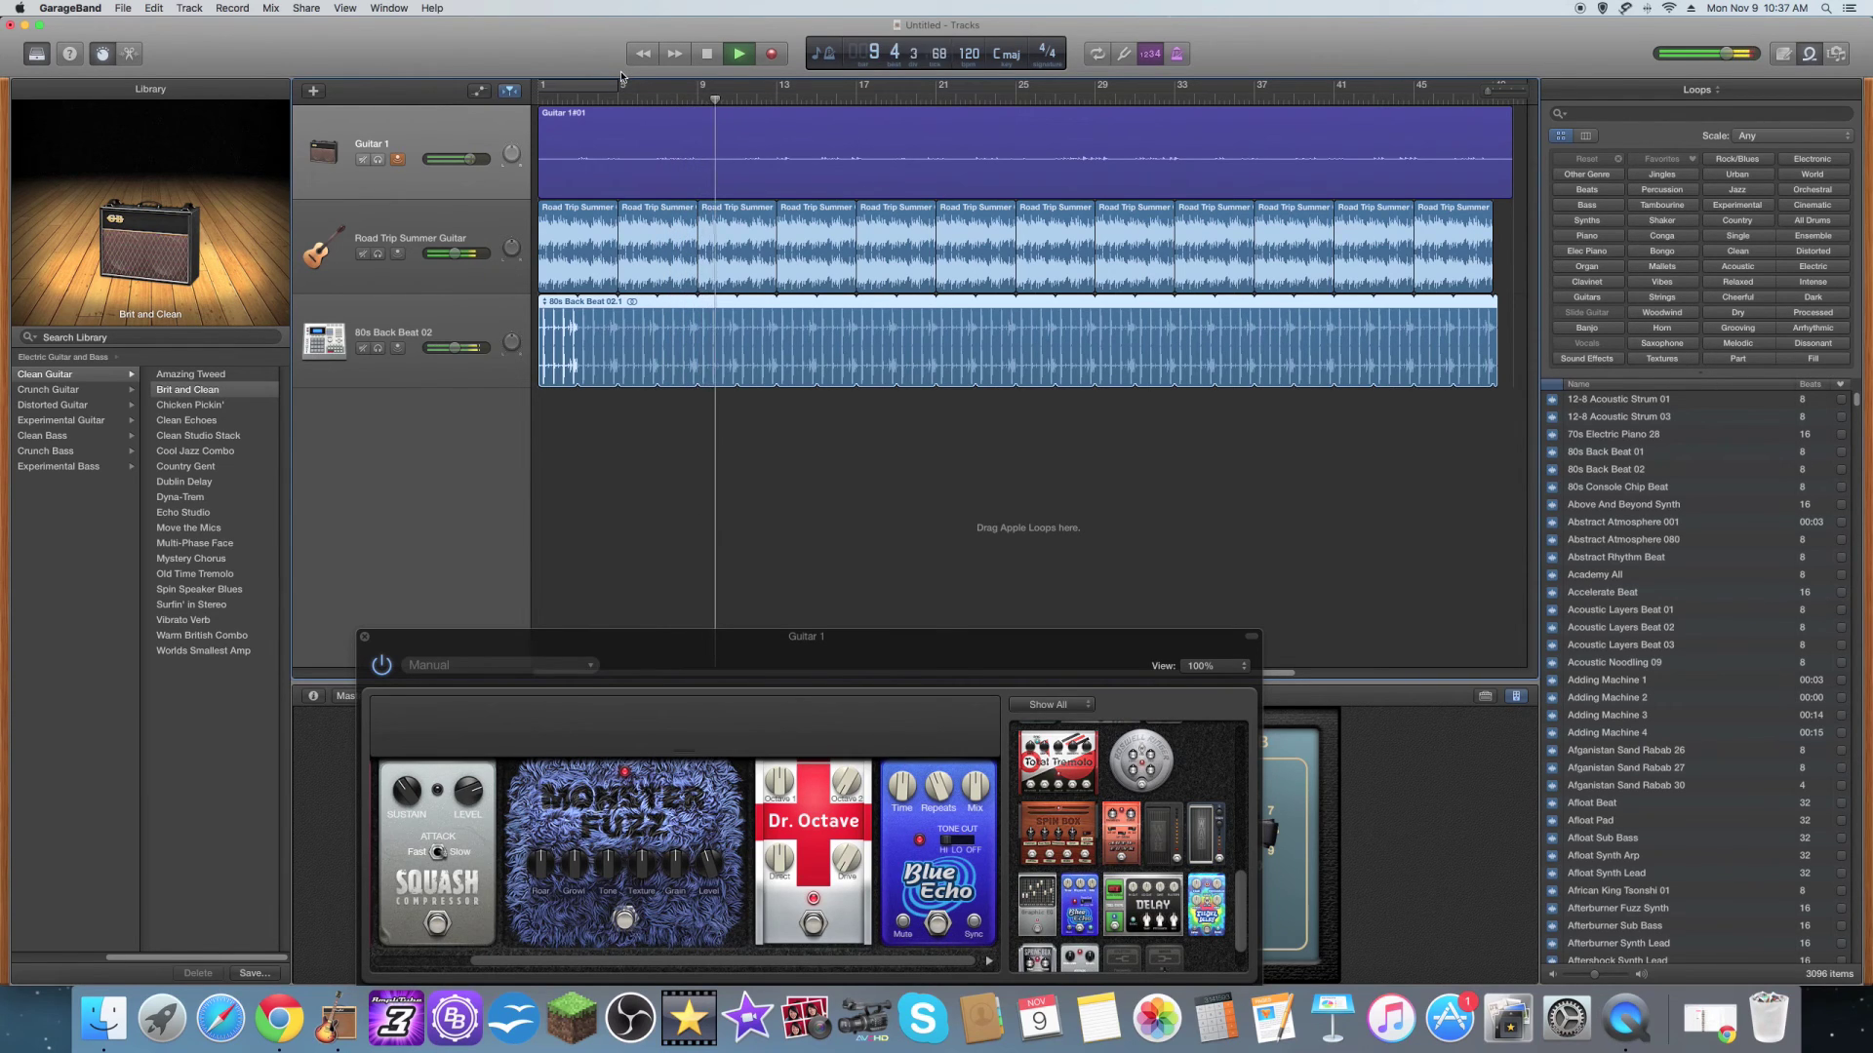
left_click(706, 55)
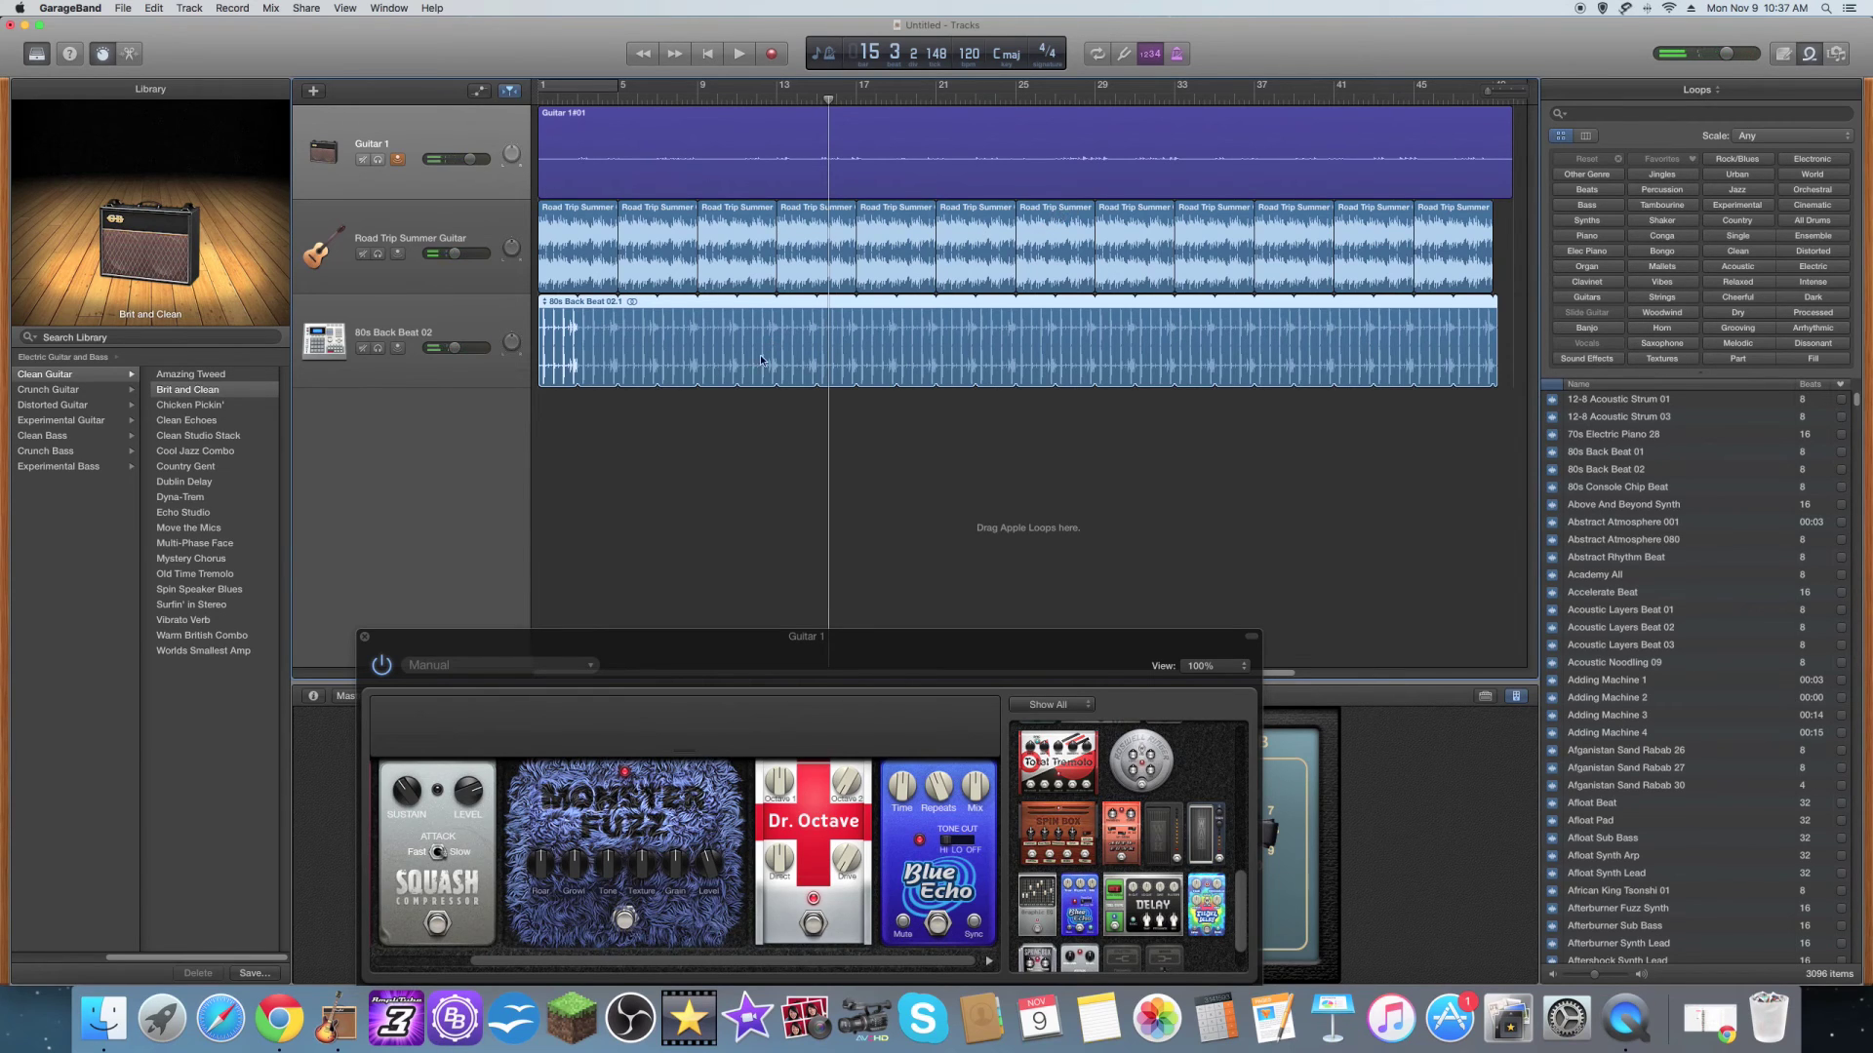
Preview the 80s Back Beat 02 loop, play a short stretch from bar 15 and return the playhead to the start
left_click(1598, 473)
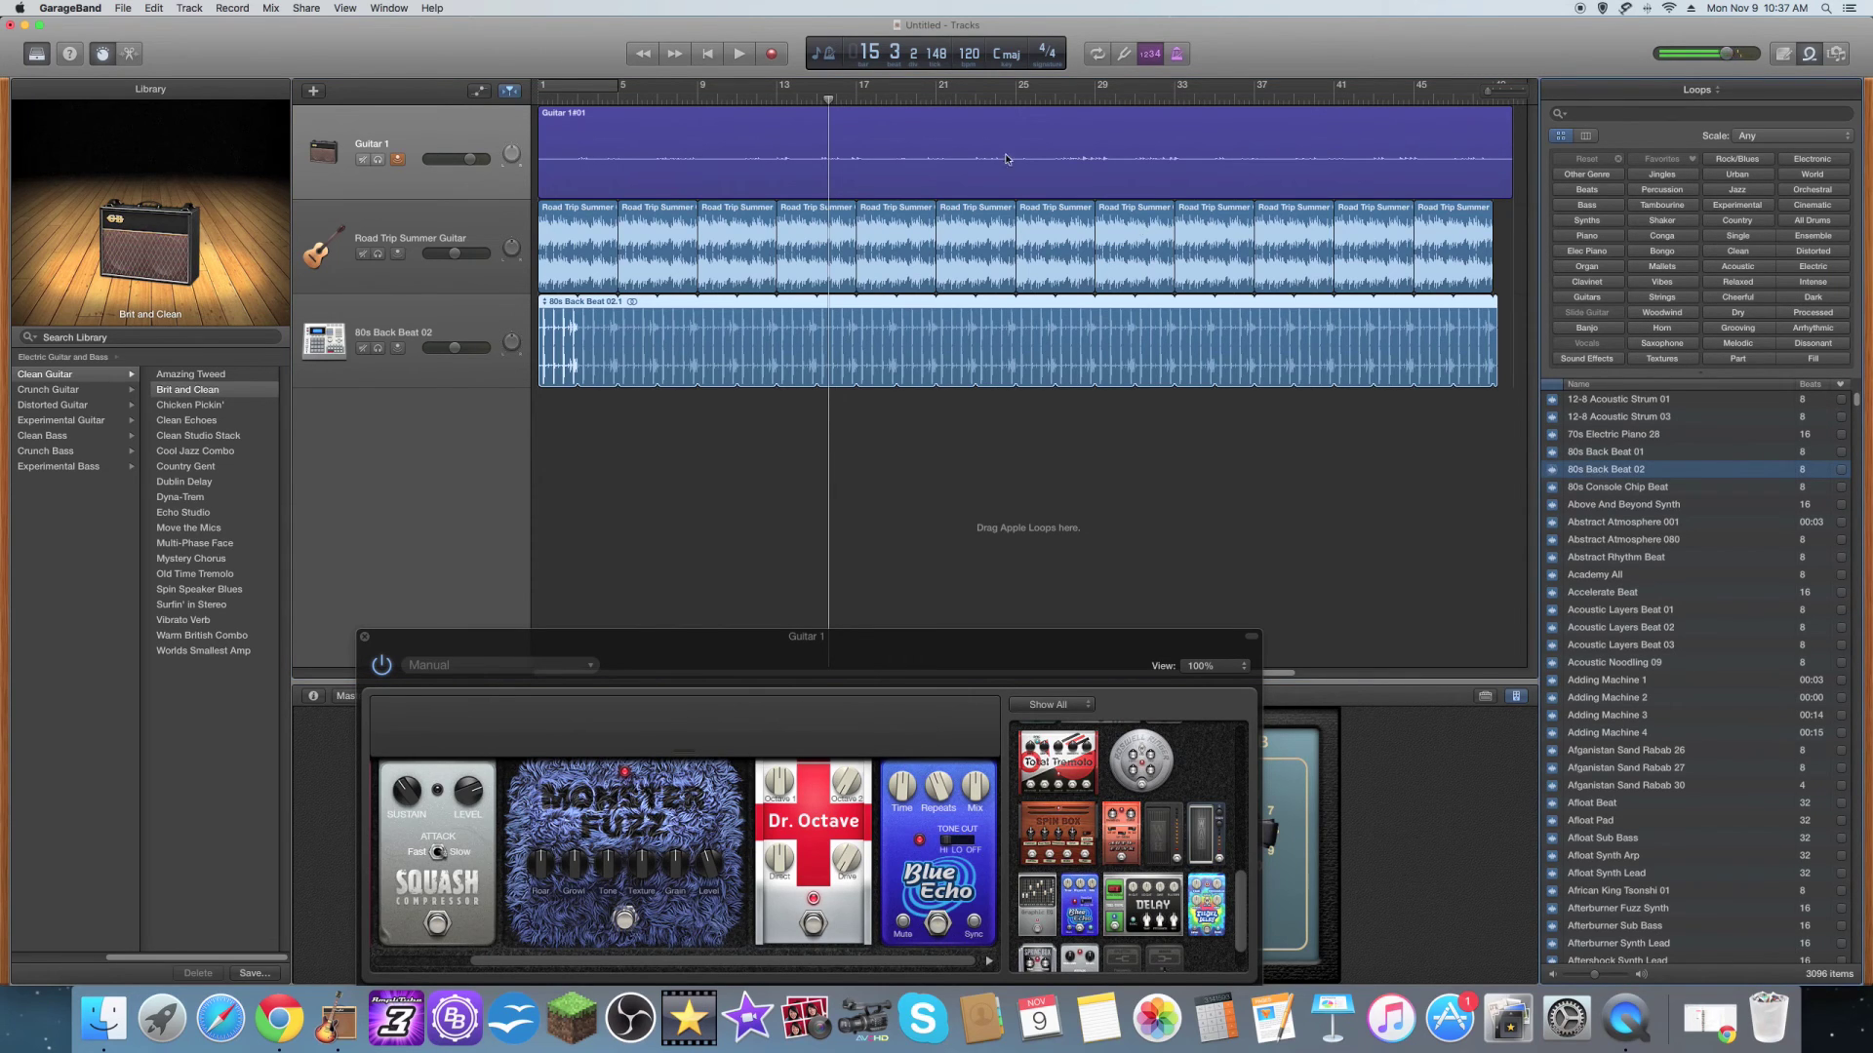
left_click(738, 54)
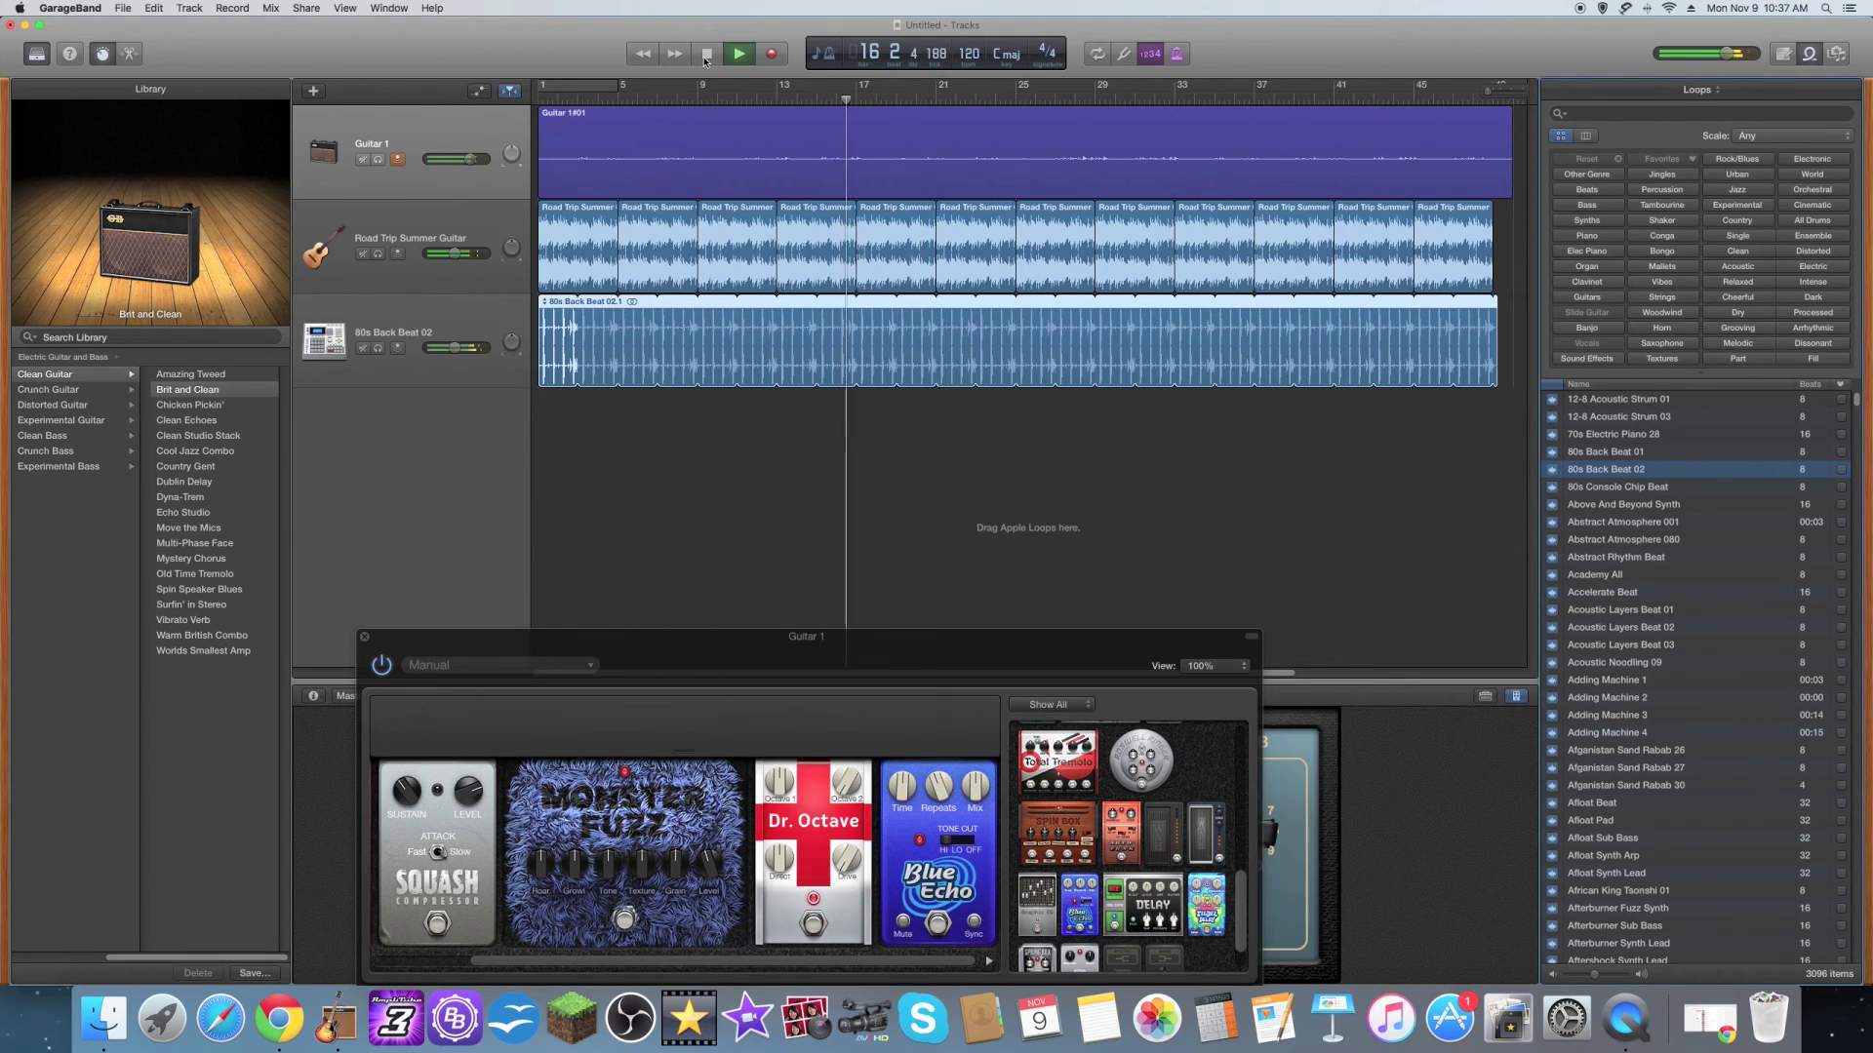
left_click(707, 56)
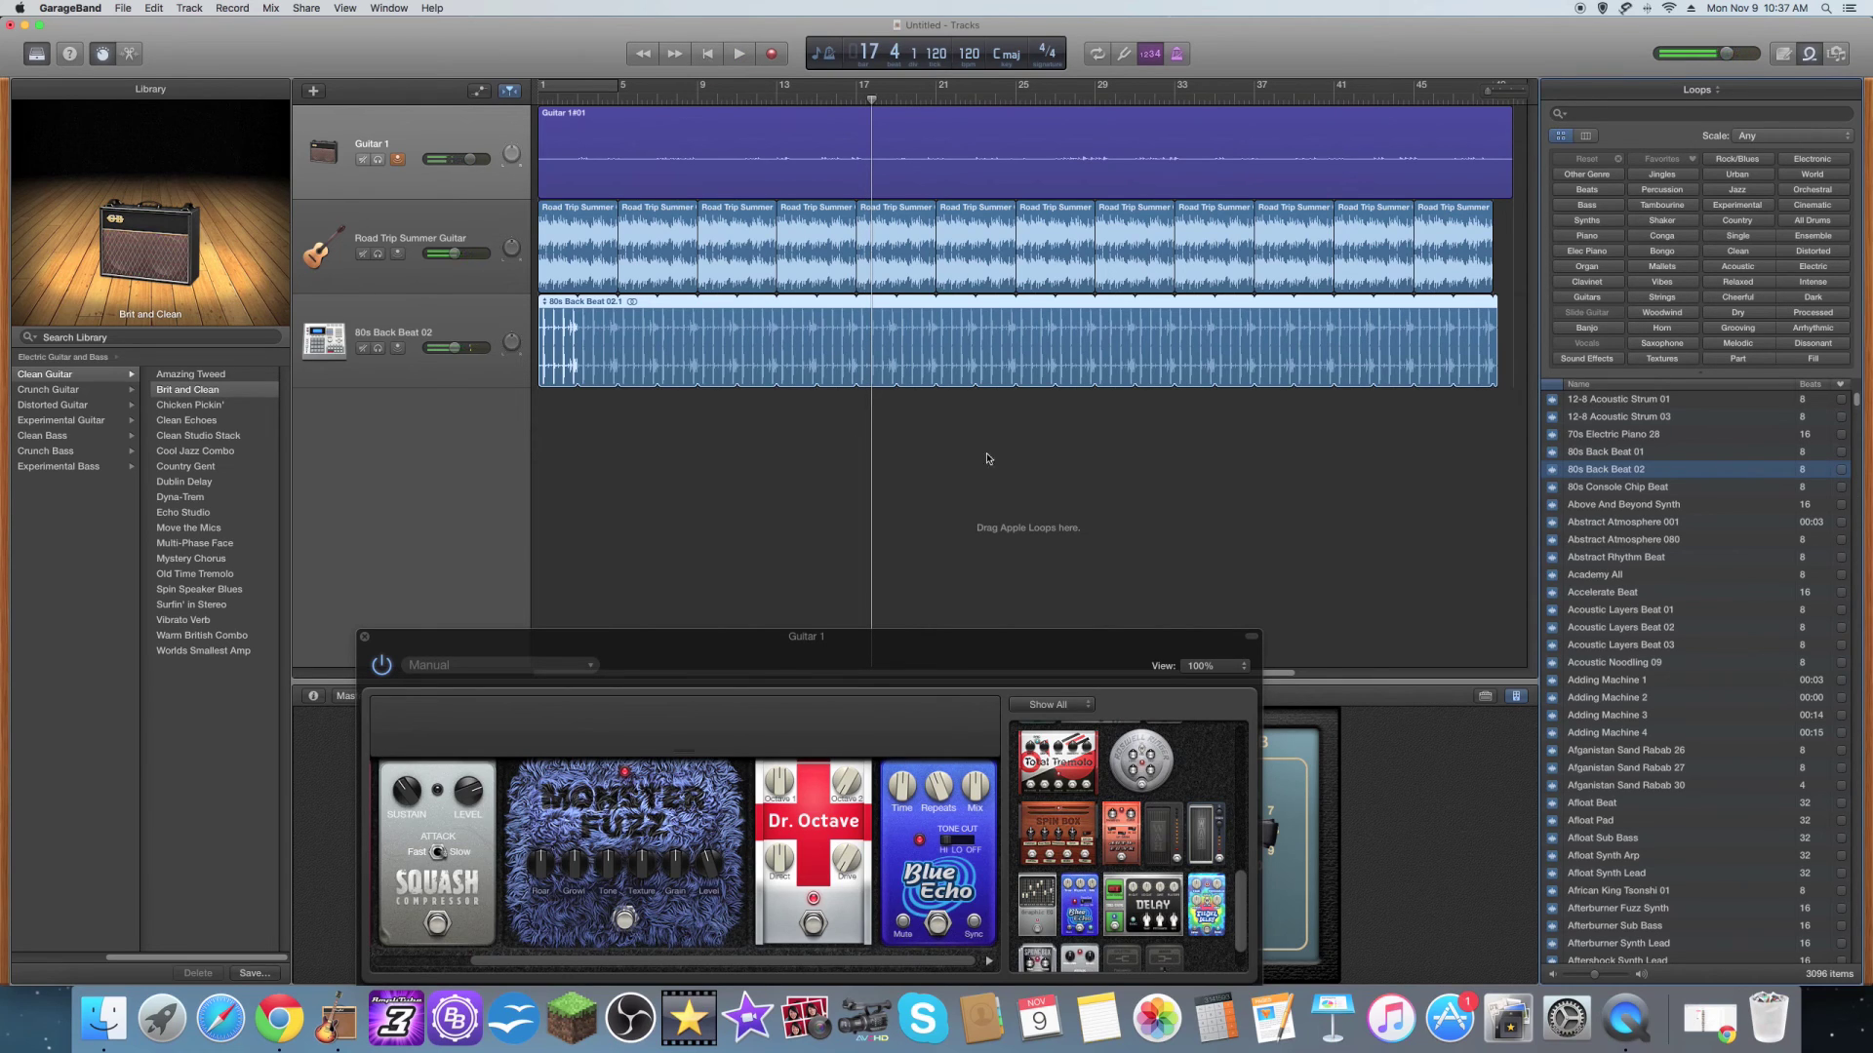
left_click(707, 56)
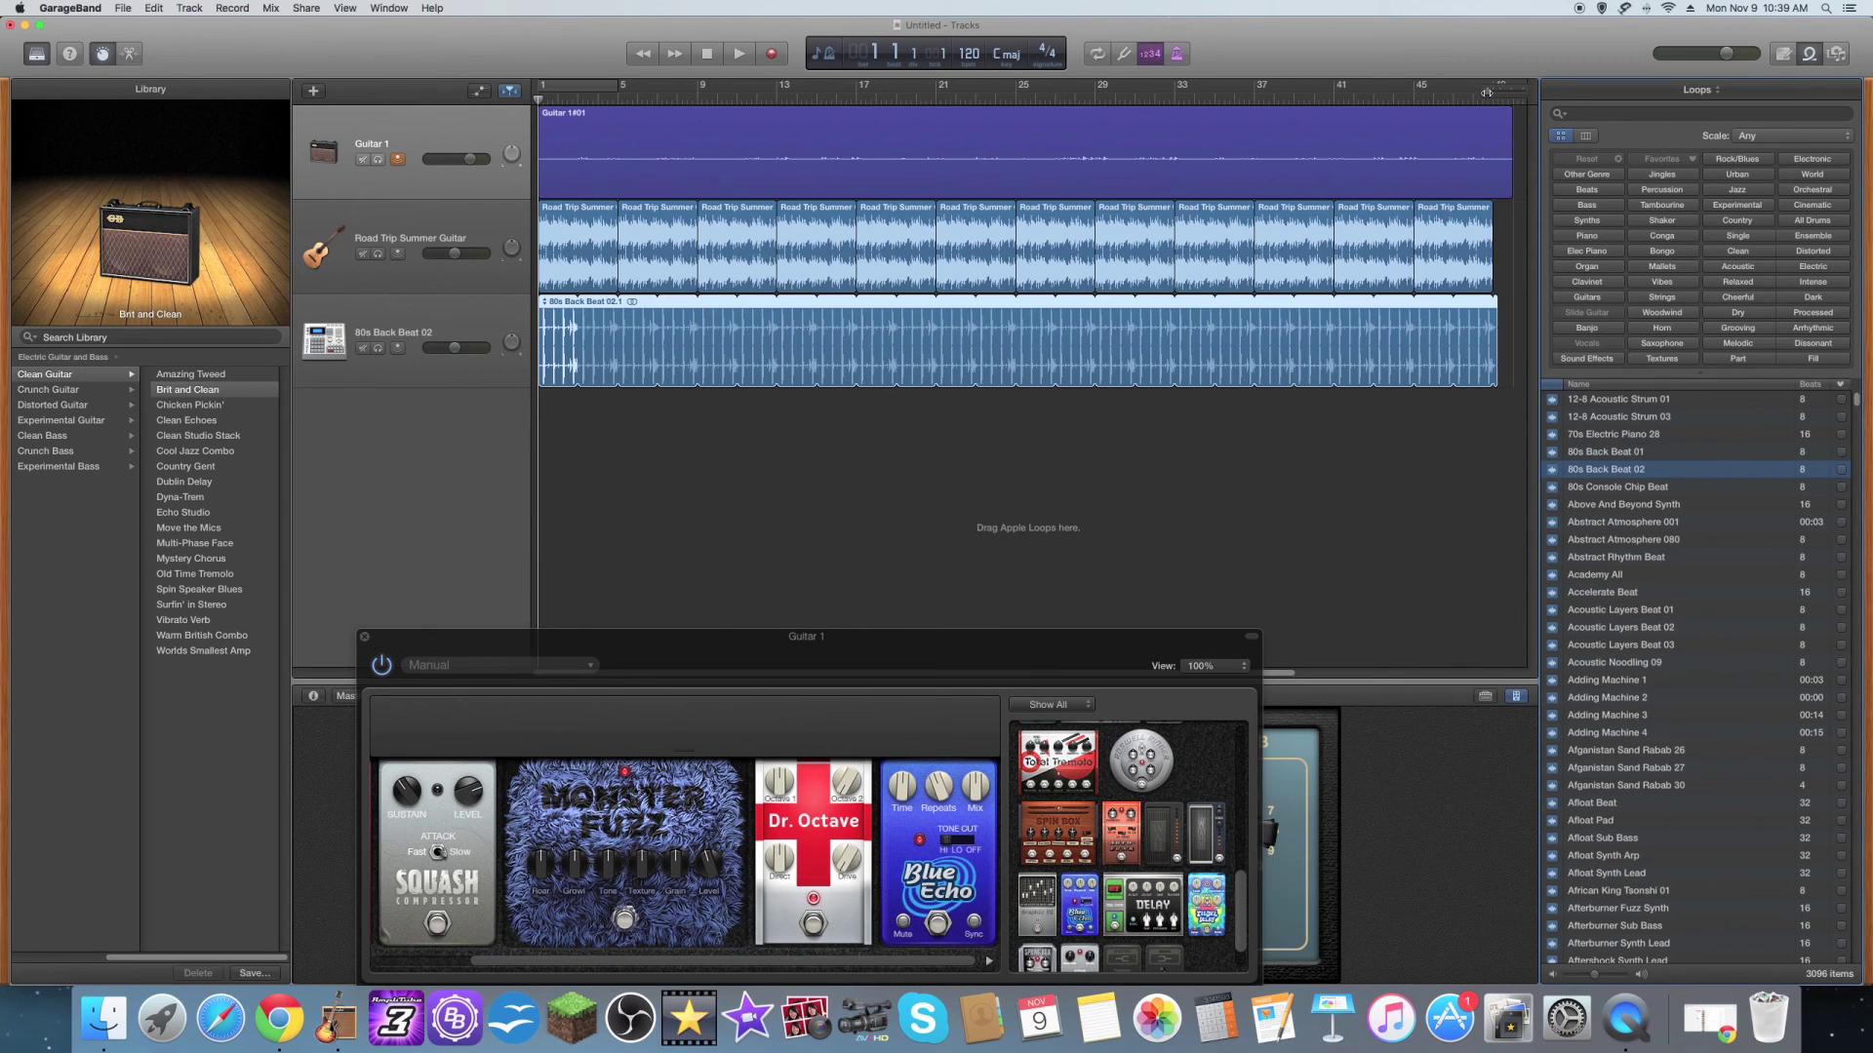
Zoom the timeline out to show empty bars after the recording and reposition the pedalboard window to reveal its full height
left_click_drag(1486, 92, 1480, 91)
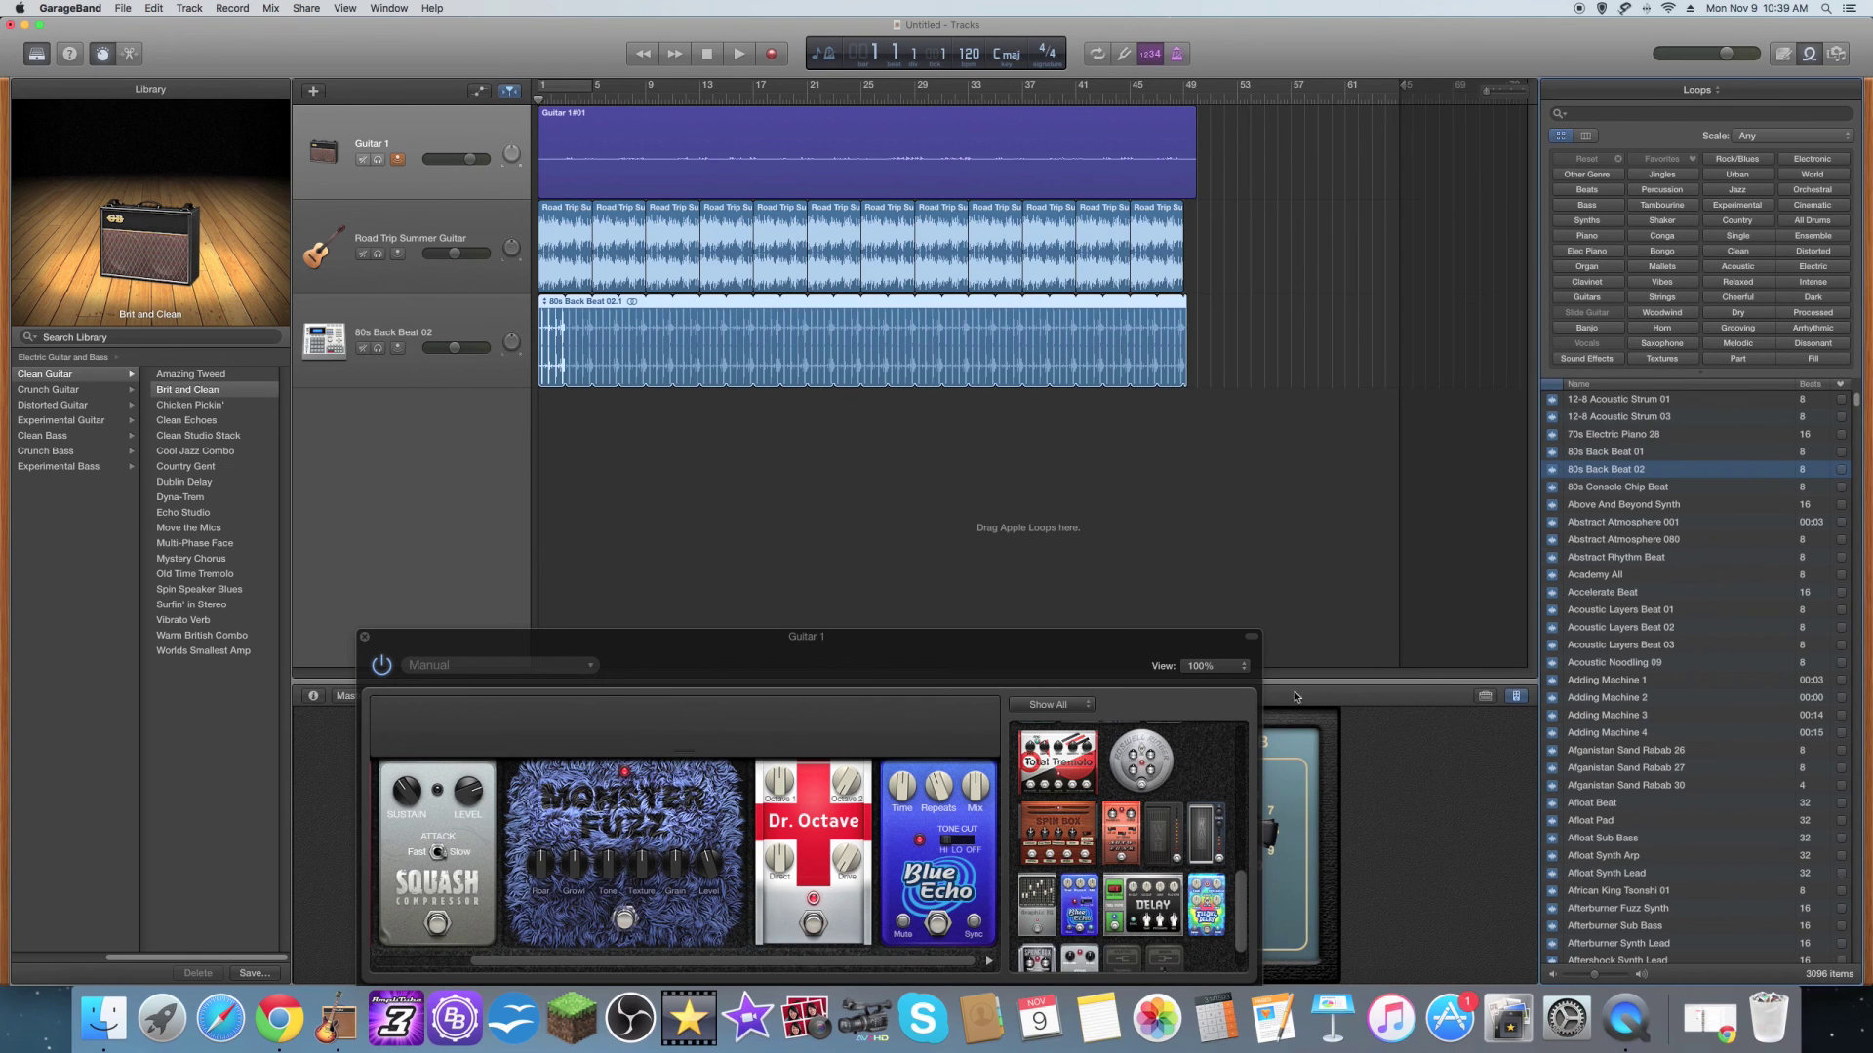
left_click_drag(1094, 653, 980, 606)
left_click(705, 54)
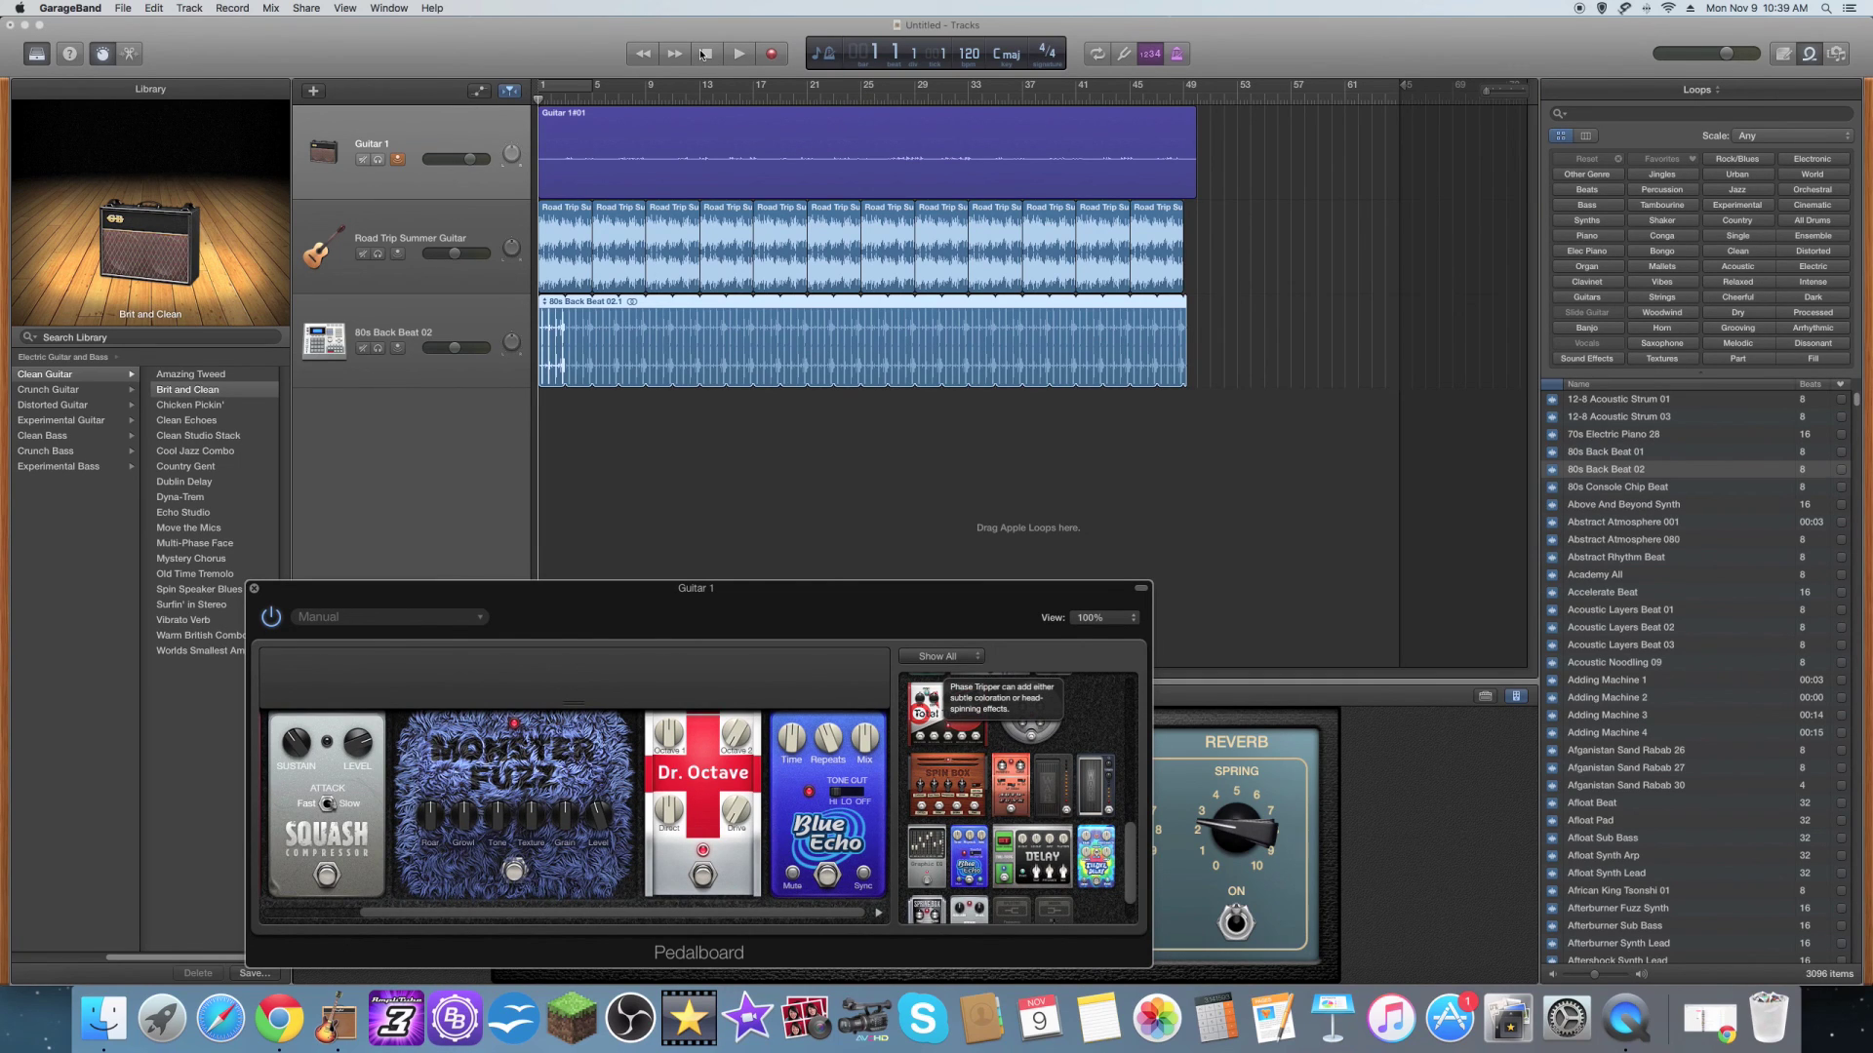